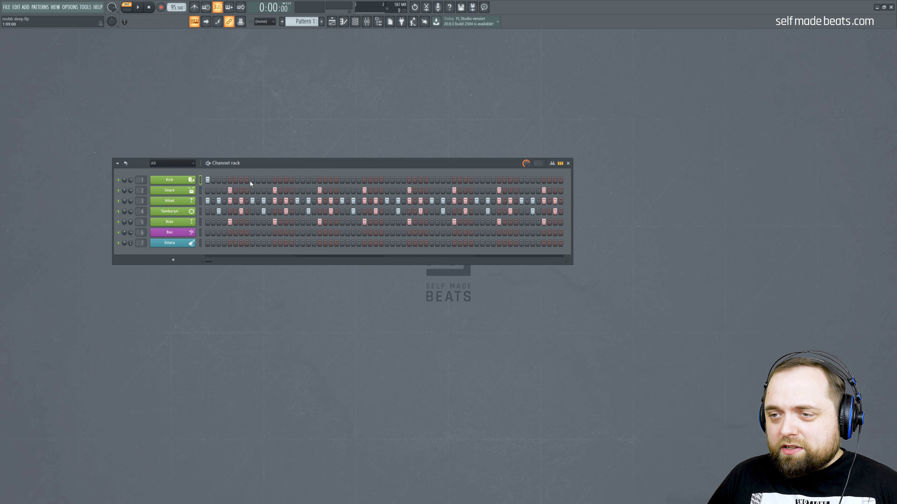
Fill in the Kick steps across the four bars of Pattern 1 and play the drum pattern back.
click(264, 180)
click(297, 180)
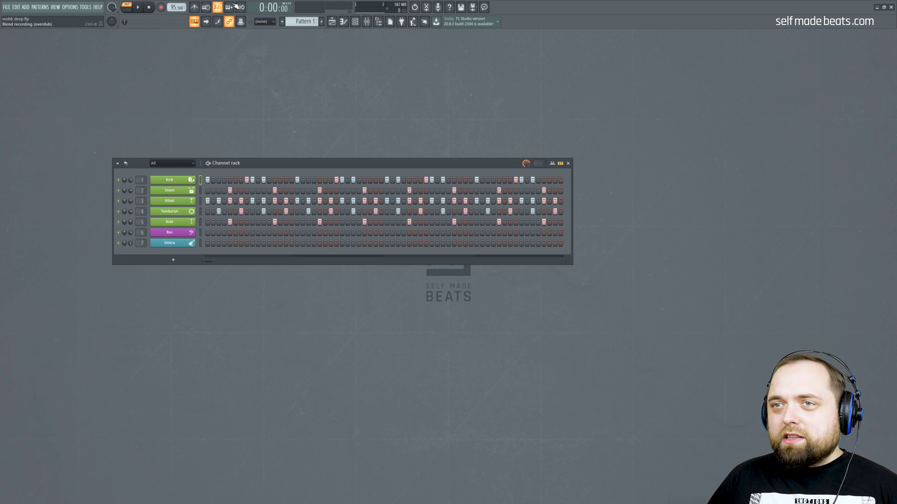
click(141, 11)
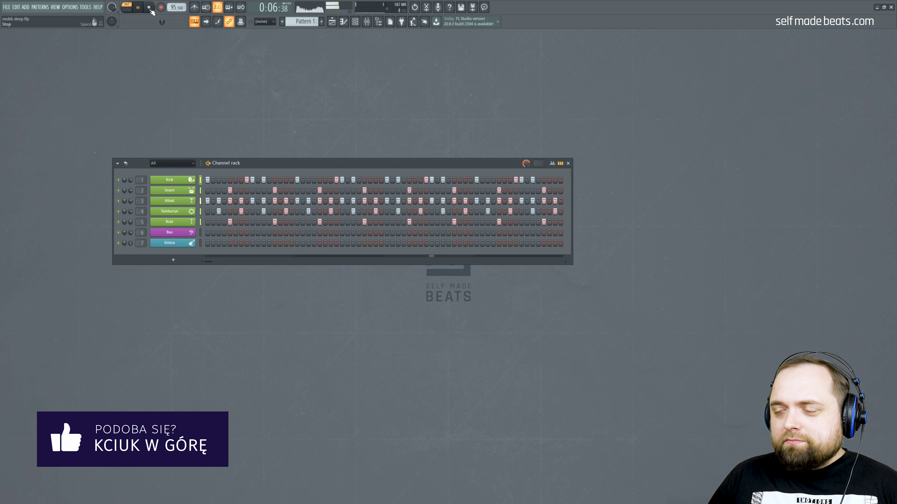
click(150, 8)
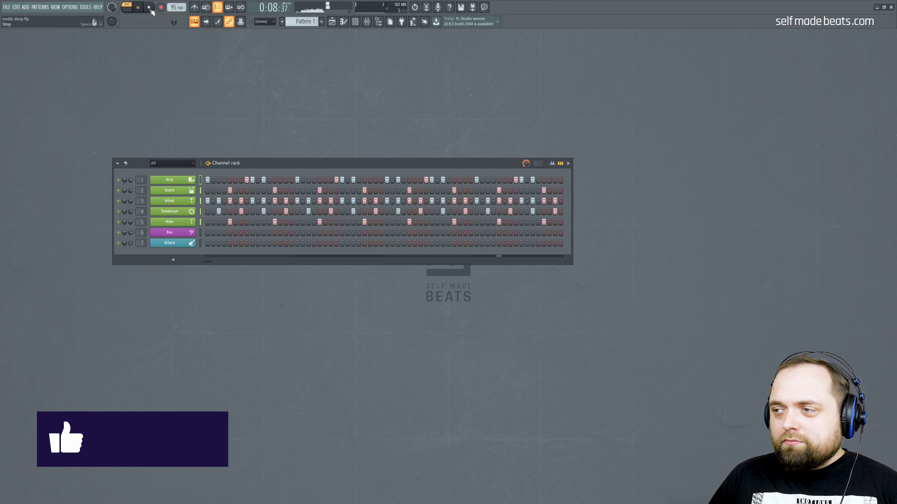
In the Kick's piano roll, lower the velocity of the first of the two closely spaced kicks in each bar to under half.
right_click(182, 183)
click(229, 180)
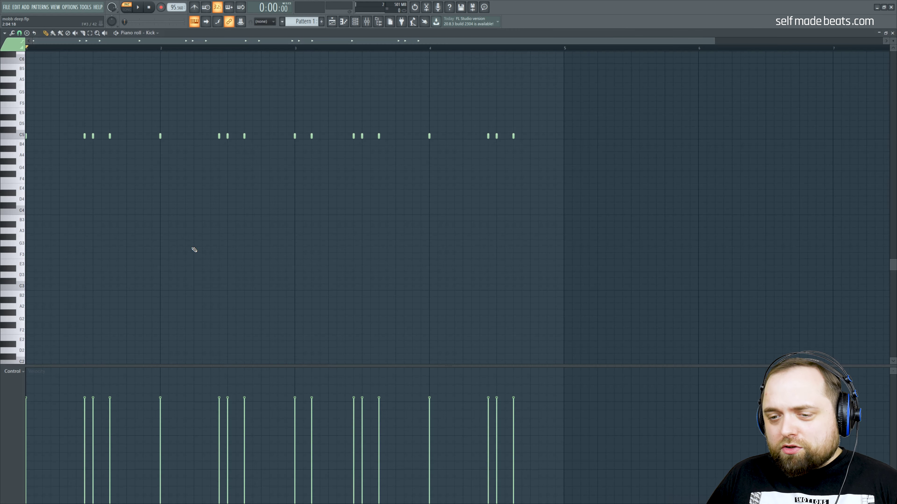
click(89, 449)
click(219, 455)
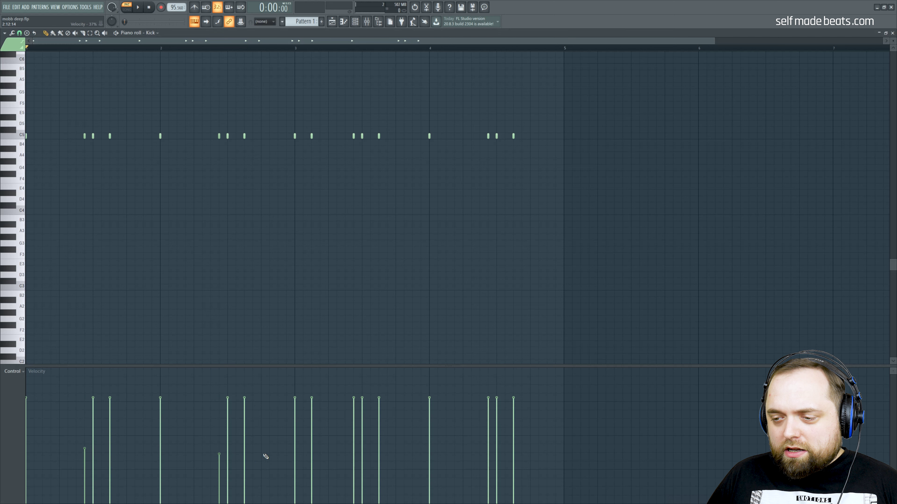
click(354, 459)
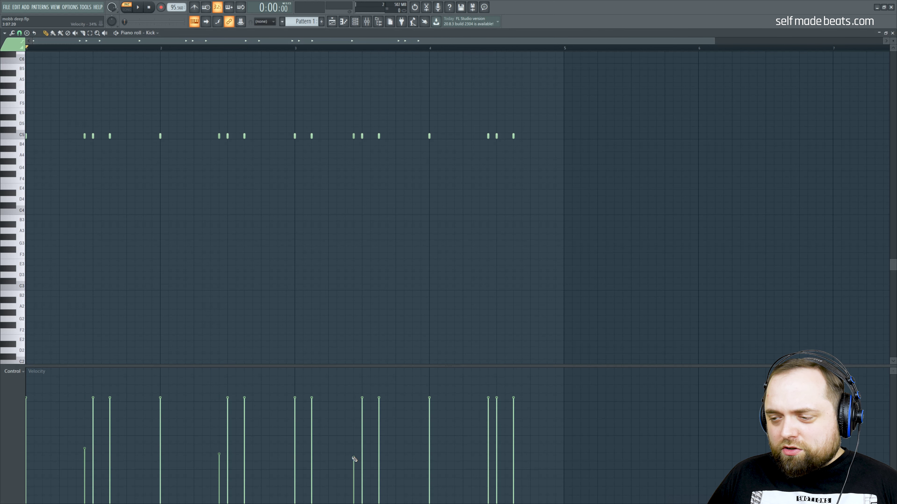
click(488, 457)
click(496, 403)
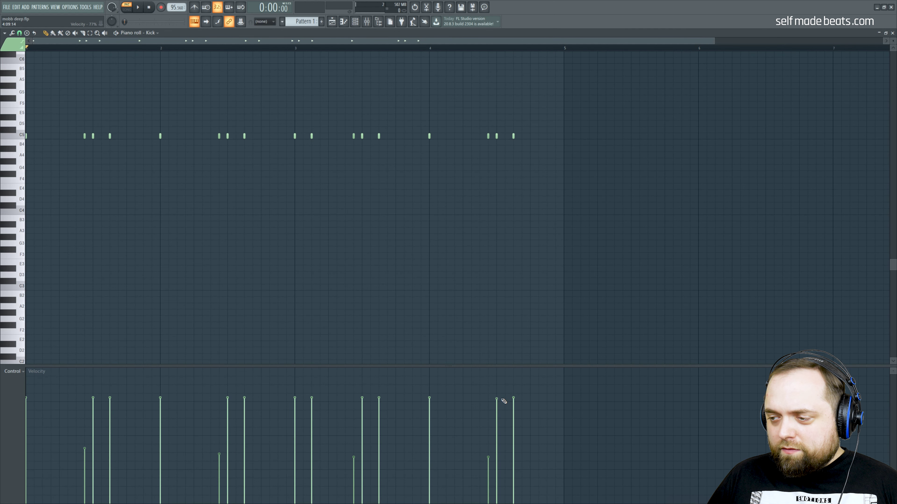
click(893, 33)
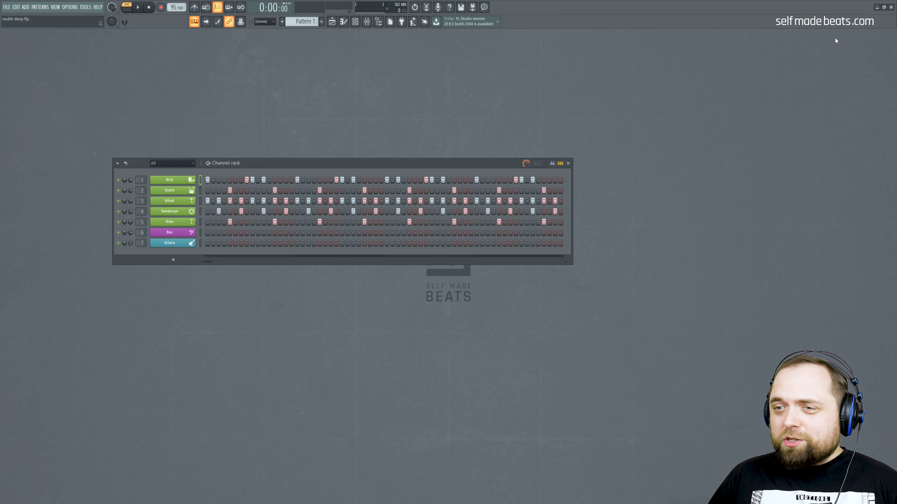
Vary the velocities of the Hihat notes in the first bar of its piano roll, making several hits softer.
right_click(189, 204)
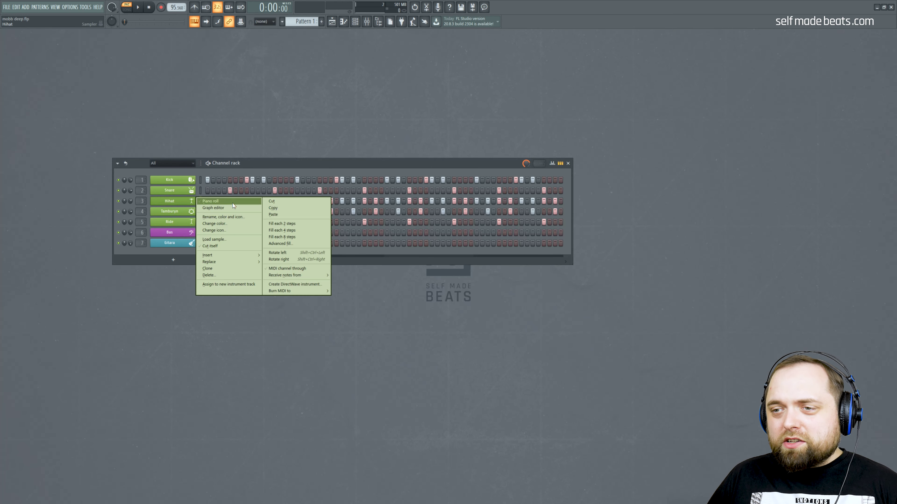
click(233, 203)
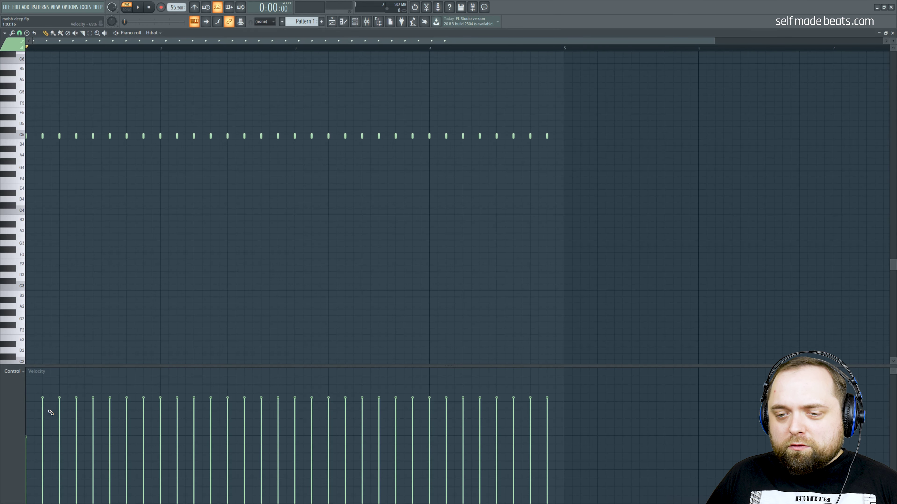
drag(59, 436, 76, 418)
drag(110, 443, 127, 417)
key(space)
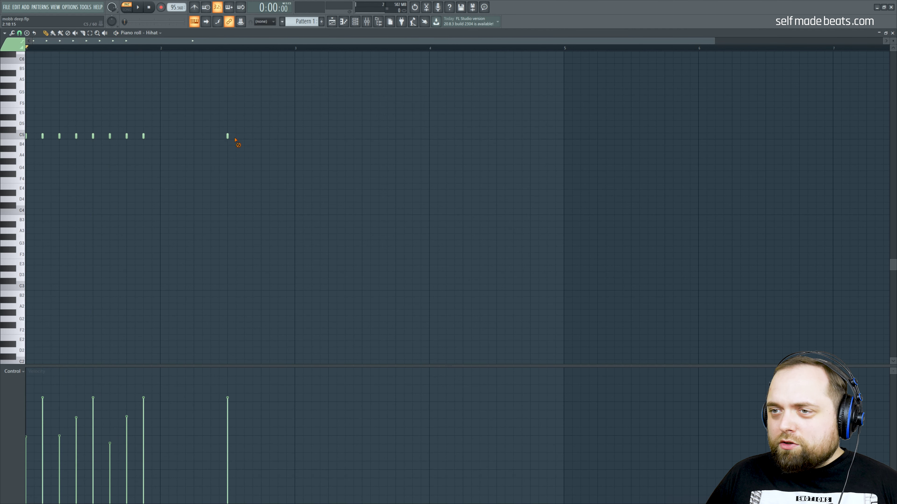
Delete the remaining Hihat notes after bar 1 and duplicate the first bar's notes to fill four bars.
right_click(228, 137)
drag(200, 189, 22, 100)
drag(43, 138, 427, 140)
key(ctrl+d)
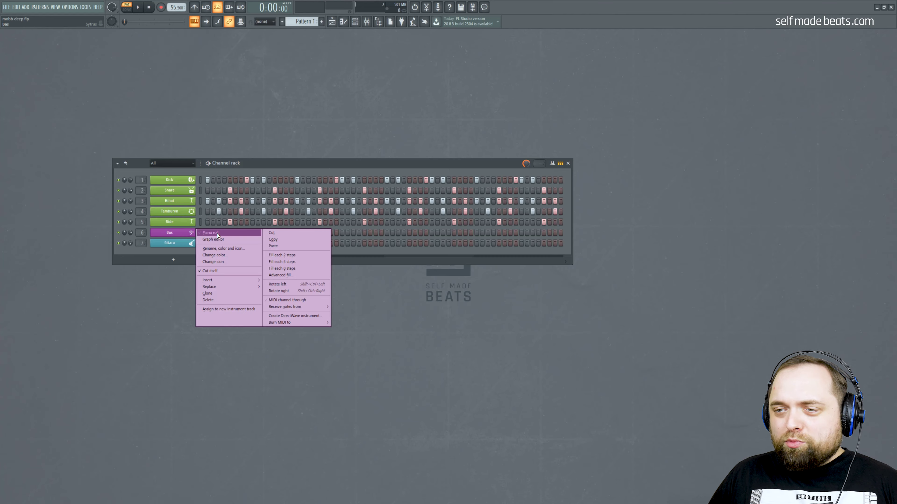
In the Bas piano roll, place a C#4 note at the start of bar 1 and short B3 and C#4 notes late in bar 2.
click(219, 235)
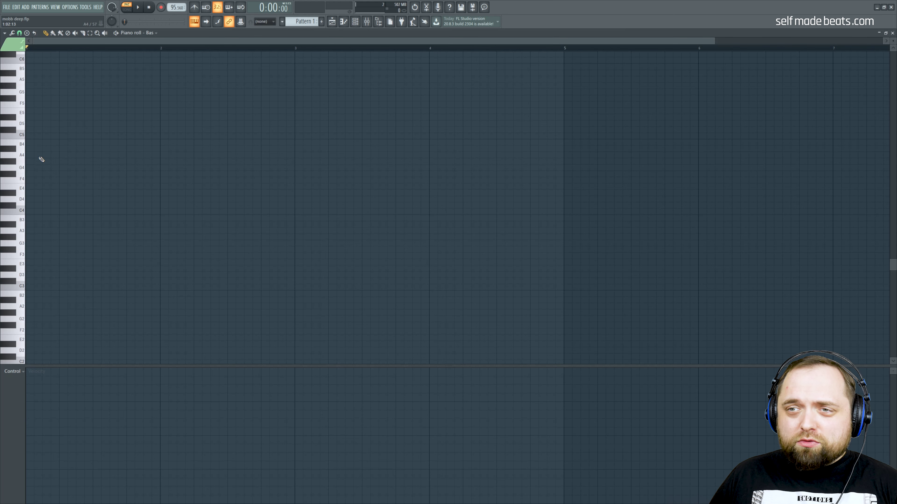
scroll(432, 125, up, 3)
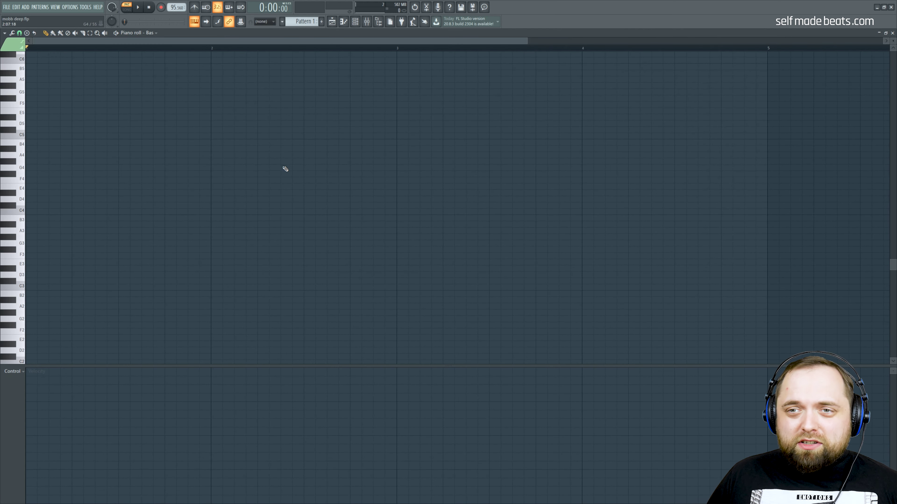
click(35, 205)
click(354, 218)
drag(374, 219, 345, 219)
click(353, 205)
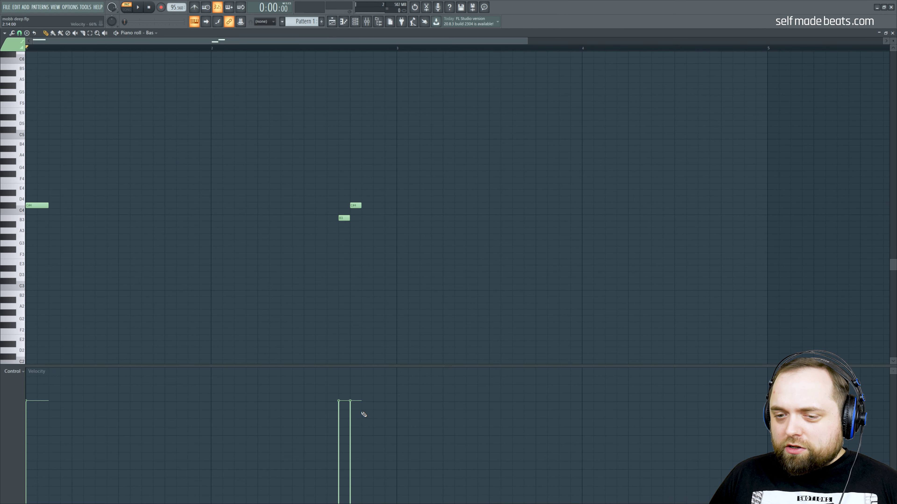
Continue the bass line with a short A3 ending bar 2, then F#3, E3 and F#3 notes opening bar 3.
click(378, 230)
click(402, 250)
click(426, 262)
click(449, 250)
Add short B3, A3 and B3 bass notes at the end of bar 4 and play the pattern back.
click(343, 218)
drag(470, 218, 715, 218)
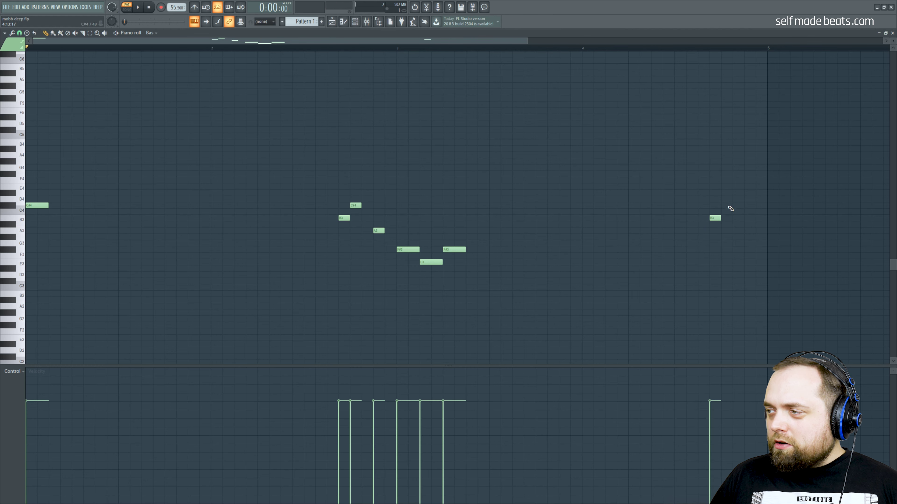
click(726, 231)
click(749, 218)
scroll(510, 50, down, 4)
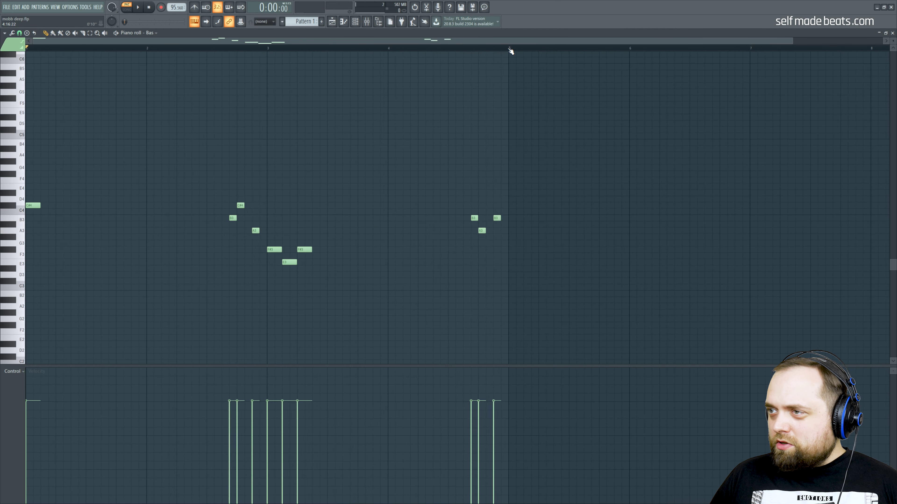
click(139, 7)
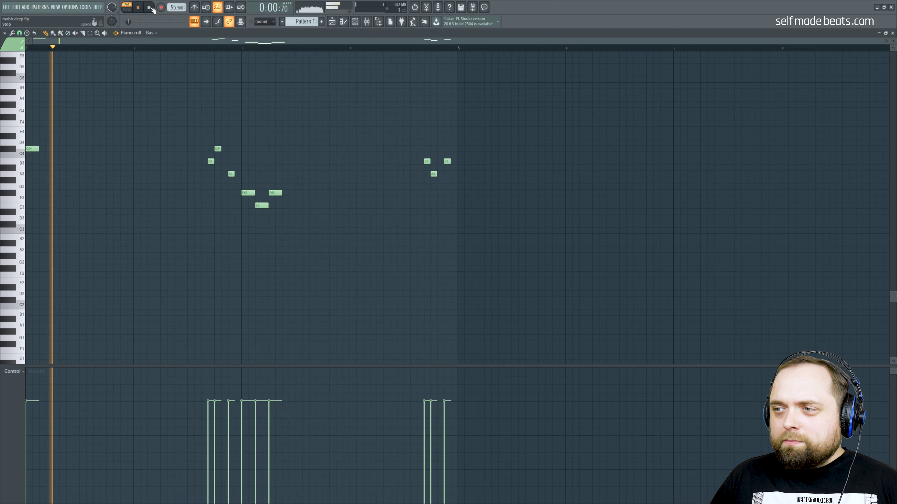
click(151, 7)
key(F7)
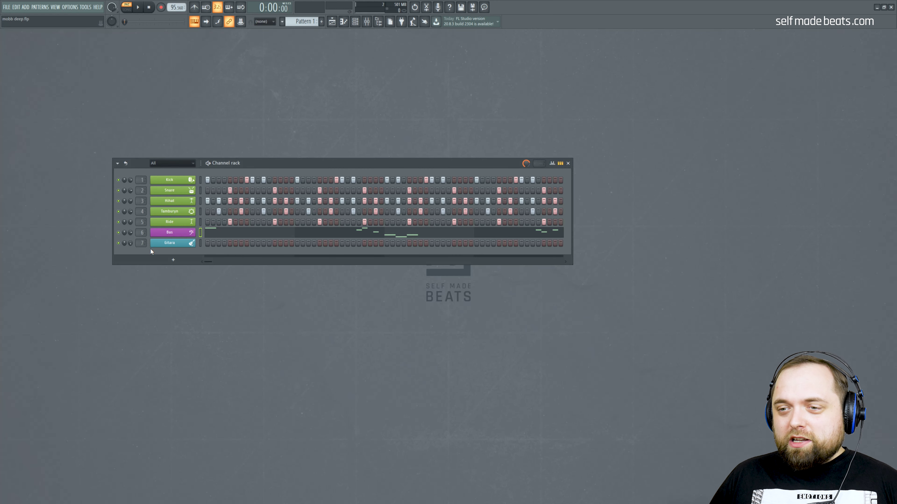
In the Gitara piano roll, start the melody with one C#5 note followed by three C#4 and three F#4 notes.
right_click(186, 242)
click(229, 244)
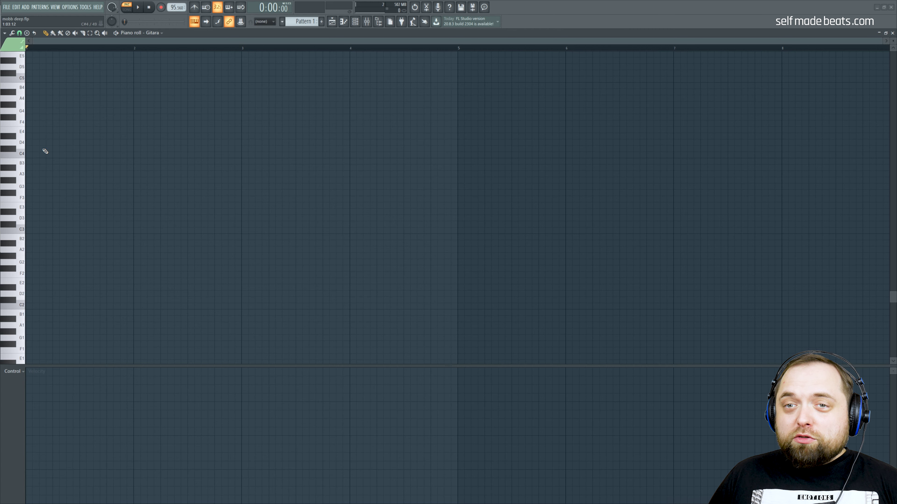
click(36, 112)
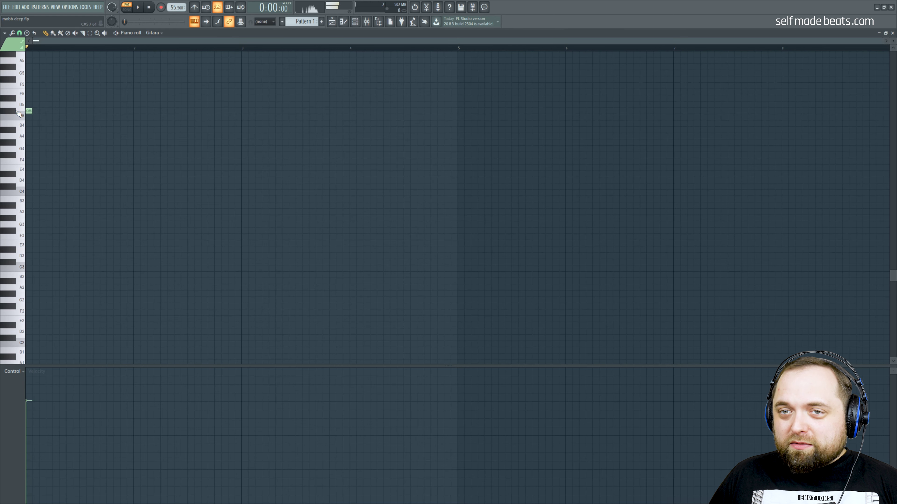
drag(882, 41, 461, 50)
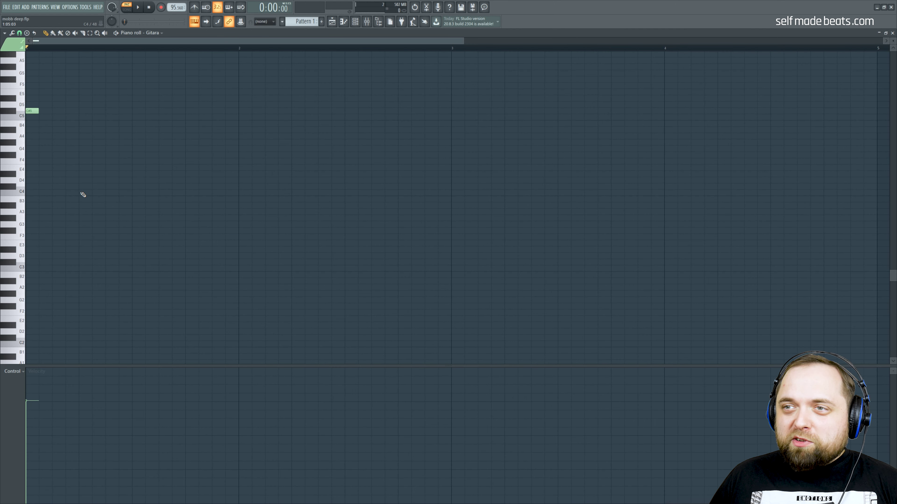
drag(42, 187, 77, 187)
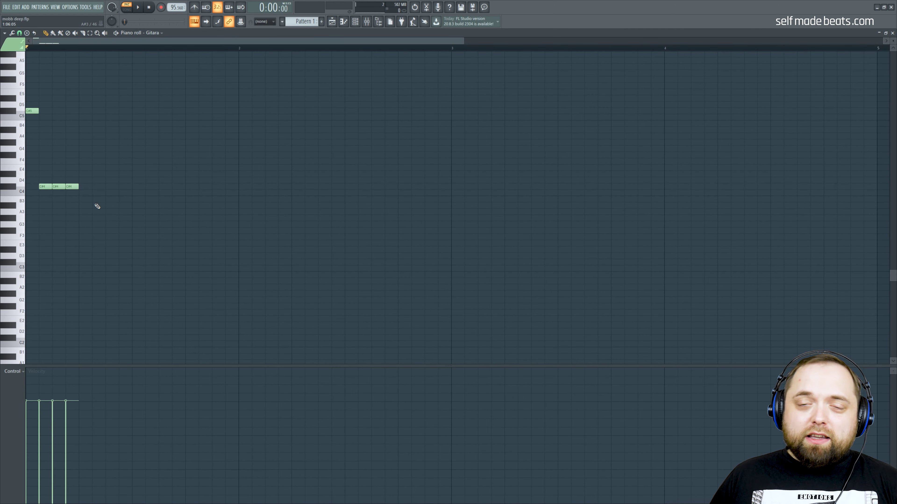
drag(82, 155, 113, 154)
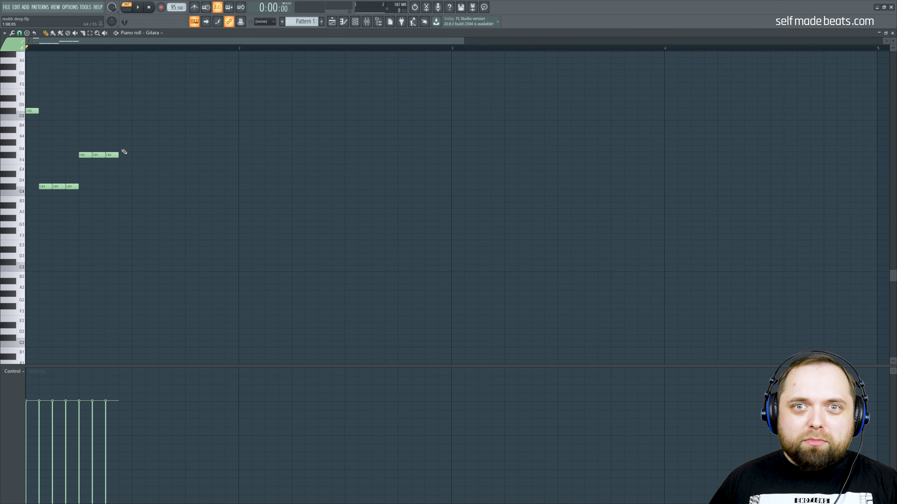
Continue the guitar melody with four A4, one F#4, three B4, three C#5, four A4 and three F#4 notes.
drag(123, 136, 165, 137)
click(165, 137)
click(178, 156)
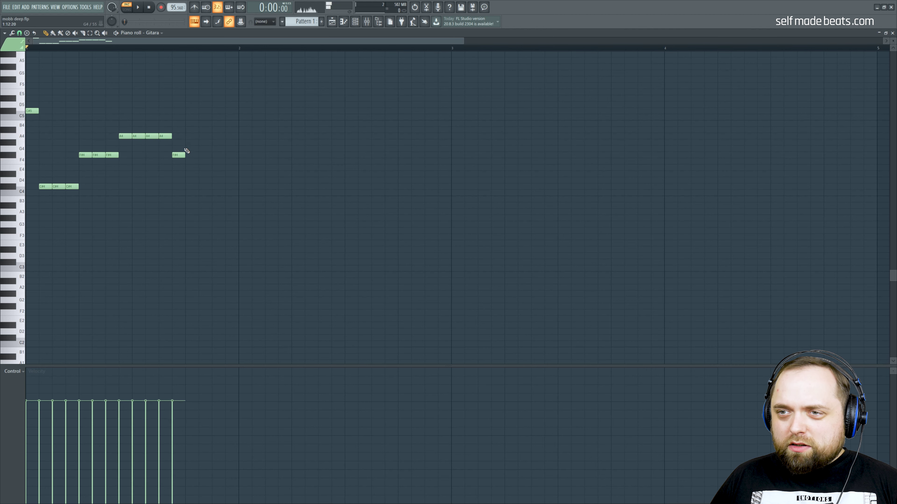
click(189, 123)
mouse_move(194, 123)
mouse_down()
mouse_move(255, 113)
mouse_move(270, 136)
mouse_move(340, 137)
mouse_move(396, 156)
mouse_up()
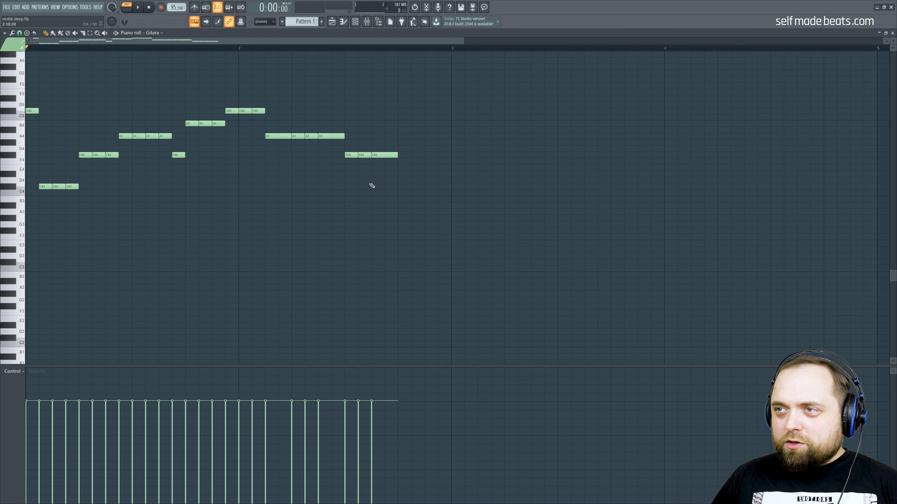
End bar 2 of the guitar melody with C#5, C#4 and a longer A4, and open bar 3 with C#5, C#4, F#4 and C#4.
drag(343, 43, 411, 44)
click(268, 111)
click(281, 187)
click(295, 135)
drag(303, 136, 316, 136)
click(321, 111)
click(334, 186)
click(348, 154)
click(362, 187)
scroll(383, 50, left, 3)
scroll(383, 50, down, 1)
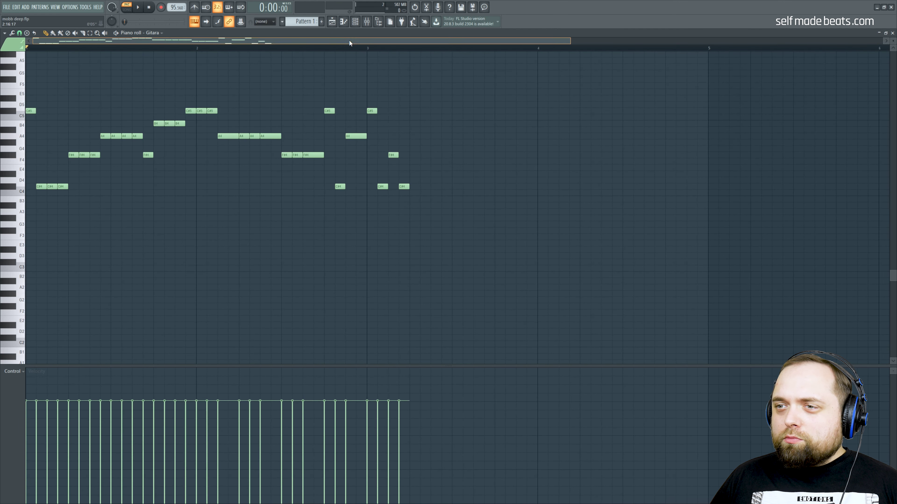
Duplicate the guitar phrase from the first F#4 notes onward into bars 3 and 4, ending bar 4 with a B4 note.
drag(327, 214, 81, 96)
key(ctrl+b)
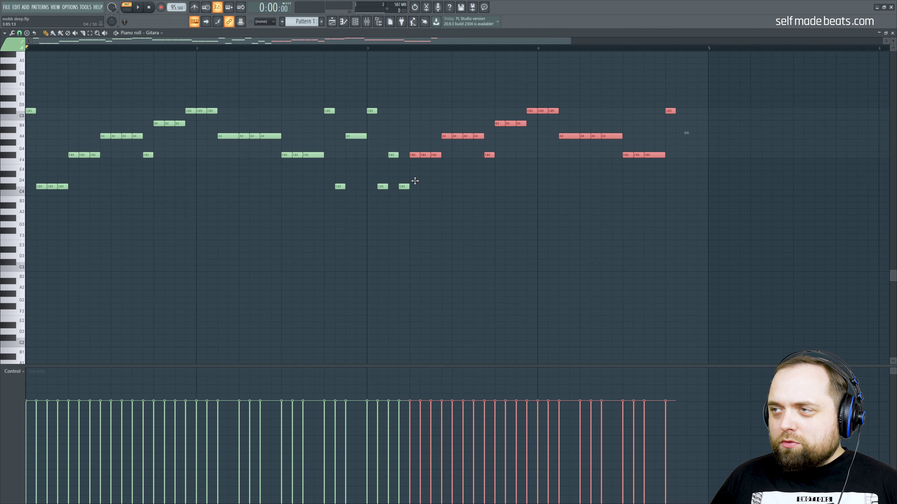
click(691, 124)
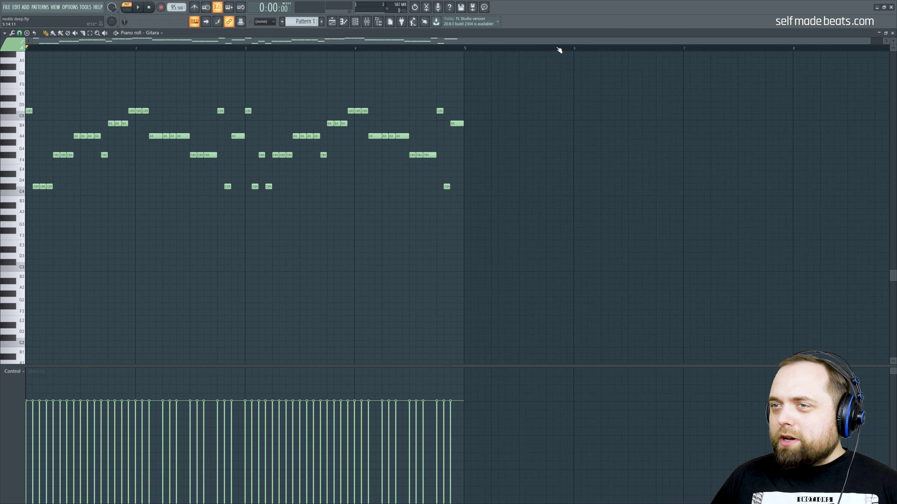
Play the pattern back to check the guitar melody with the bass and drums, and close the piano roll.
click(138, 7)
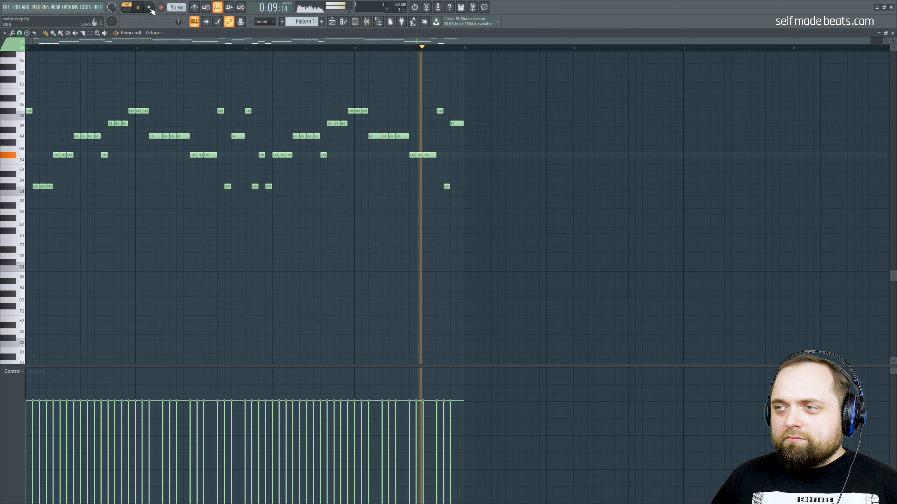
click(149, 8)
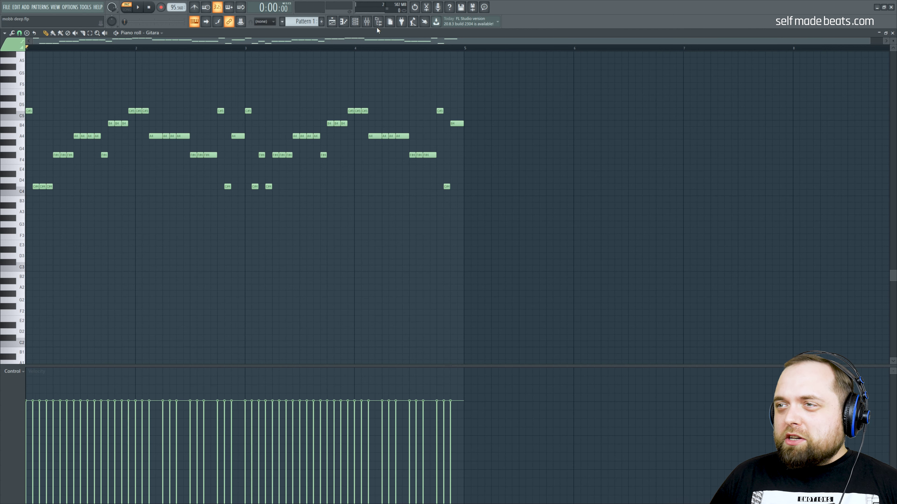
key(F7)
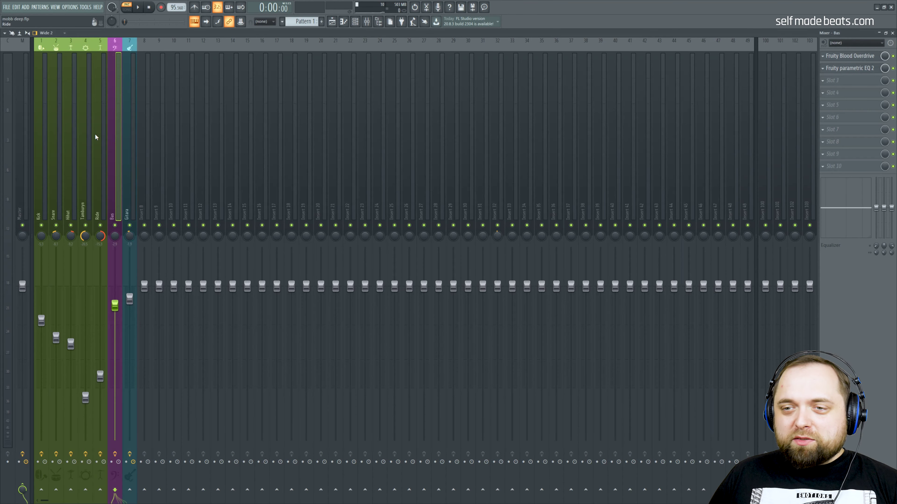
Examine the effects loaded on the Hihat, Tamburyn, Ride, Snare and Kick mixer tracks.
click(72, 140)
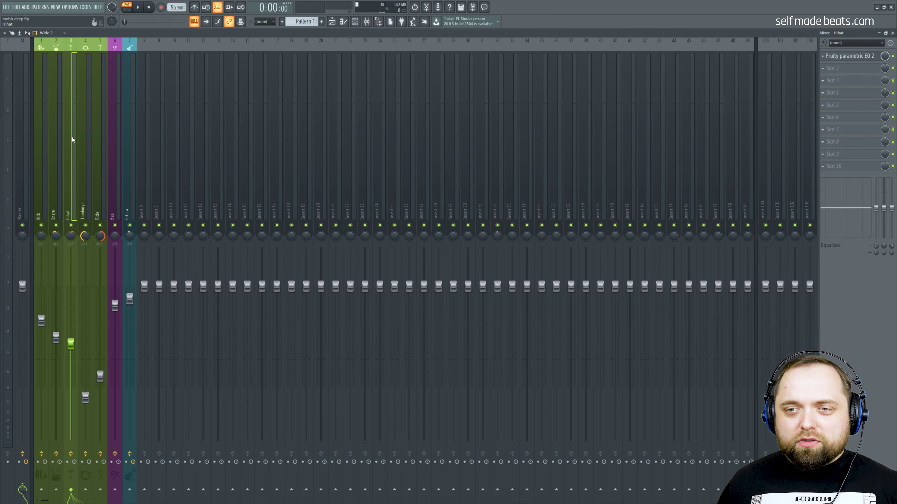
click(87, 143)
click(100, 144)
click(84, 144)
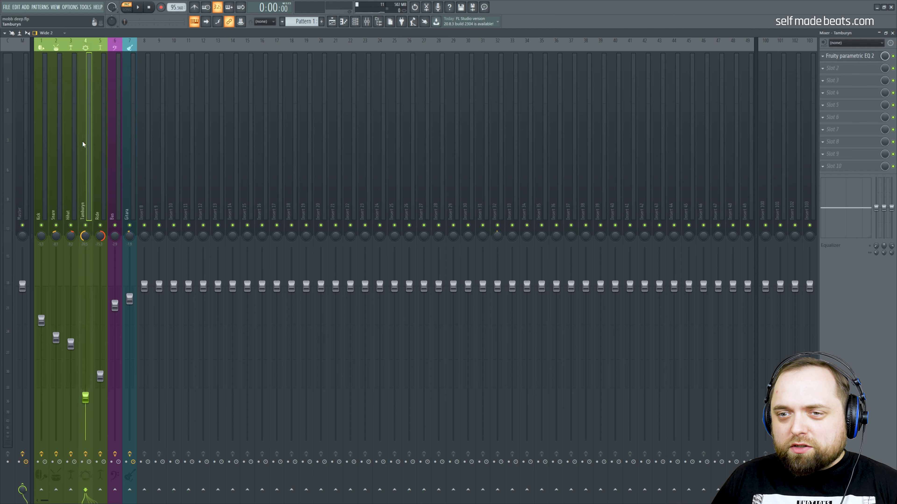
click(58, 143)
click(100, 144)
click(60, 142)
click(43, 144)
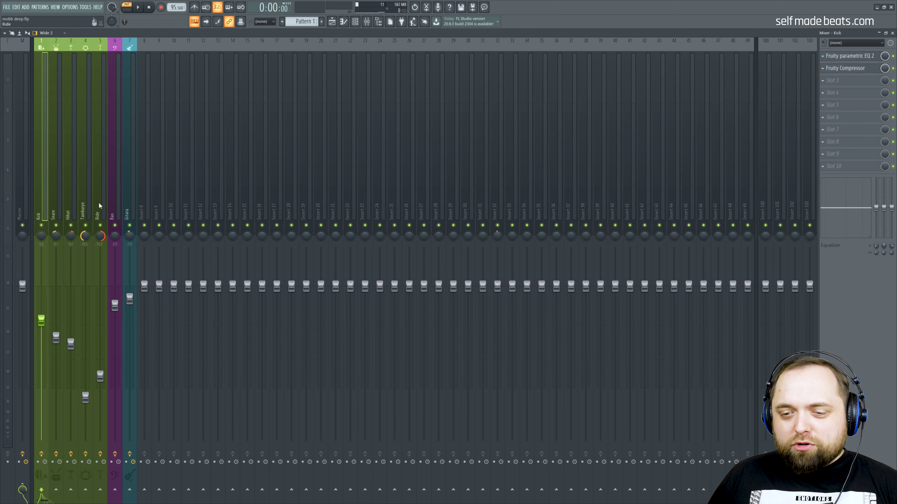
Examine the Kick track's Fruity parametric EQ 2 curve, then its Fruity Compressor settings and preset list.
click(848, 58)
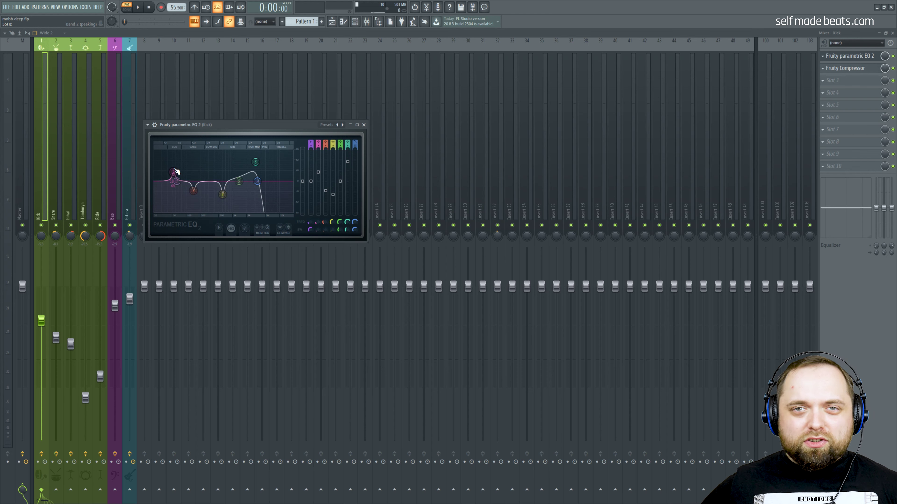
click(364, 124)
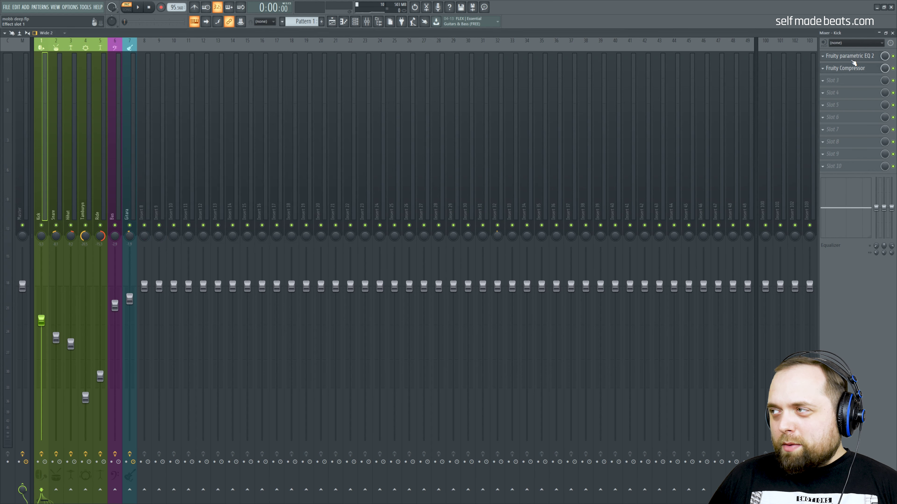
click(851, 69)
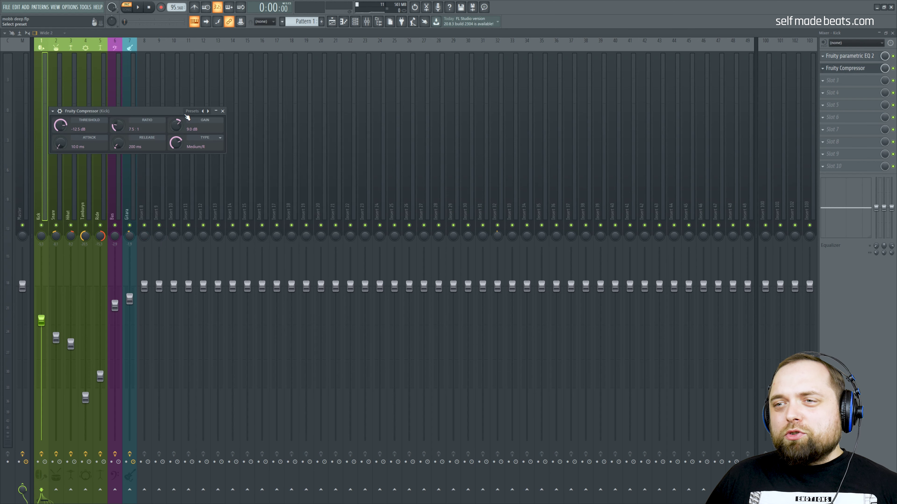
click(192, 112)
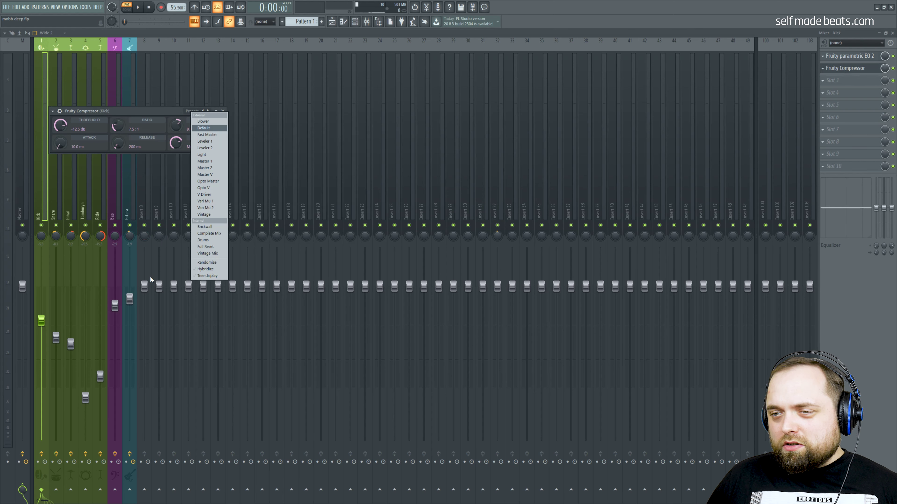
click(138, 115)
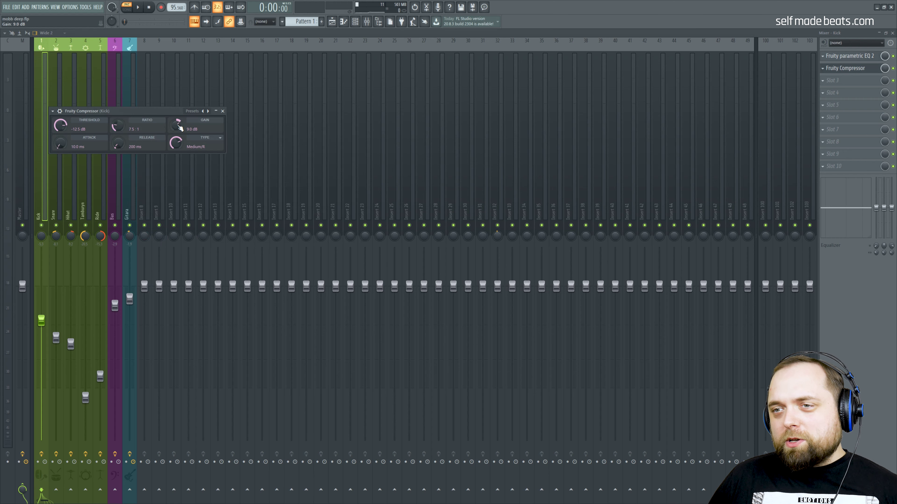
click(223, 111)
Examine the Snare track's Fruity parametric EQ 2, Fruity Compressor and Fruity Reeverb 2 settings.
click(61, 177)
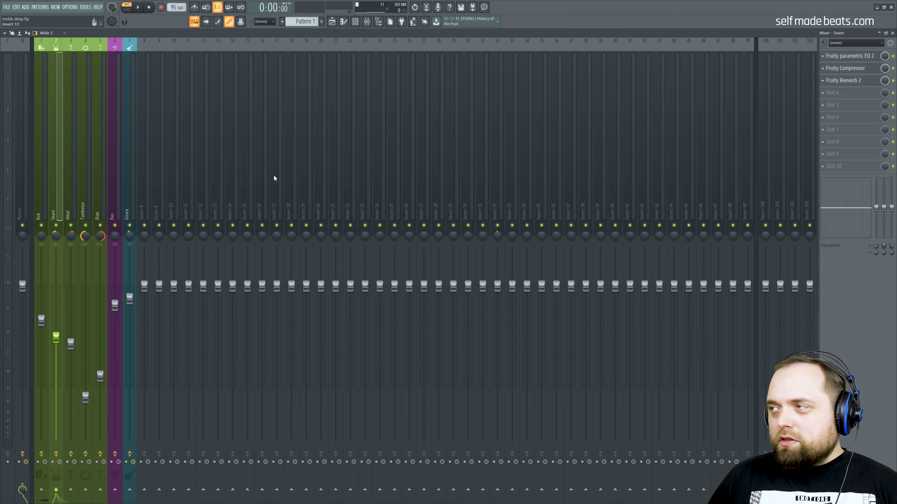
click(849, 56)
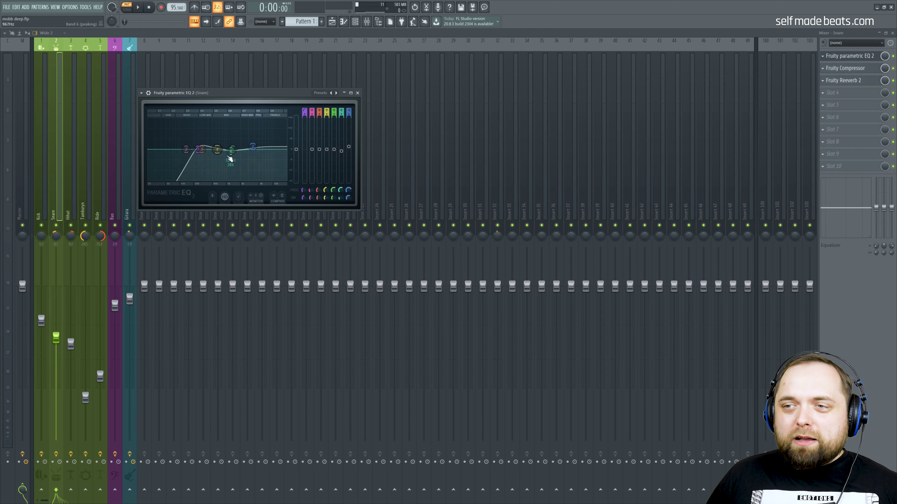
click(848, 56)
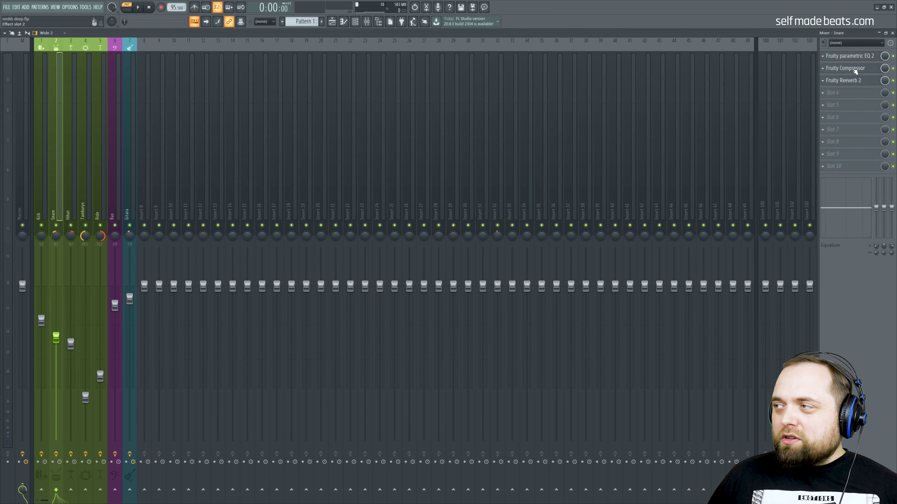
click(837, 71)
drag(194, 120, 295, 145)
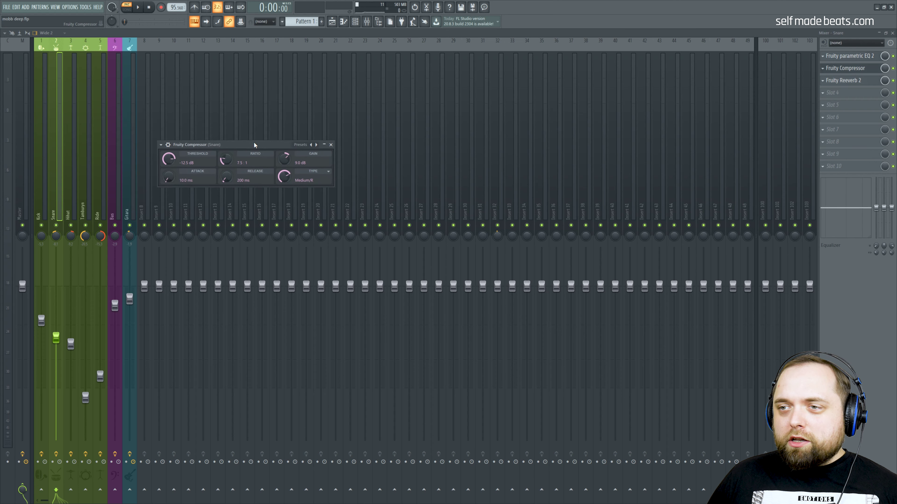
click(333, 145)
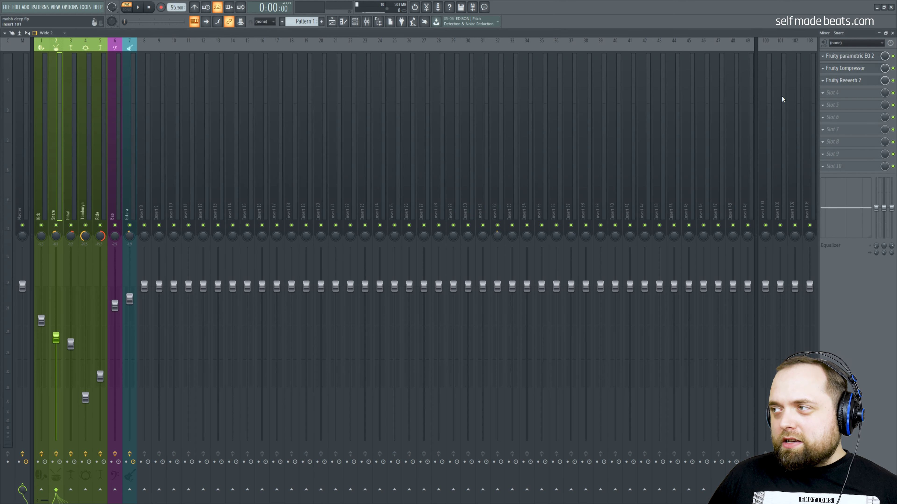
click(844, 81)
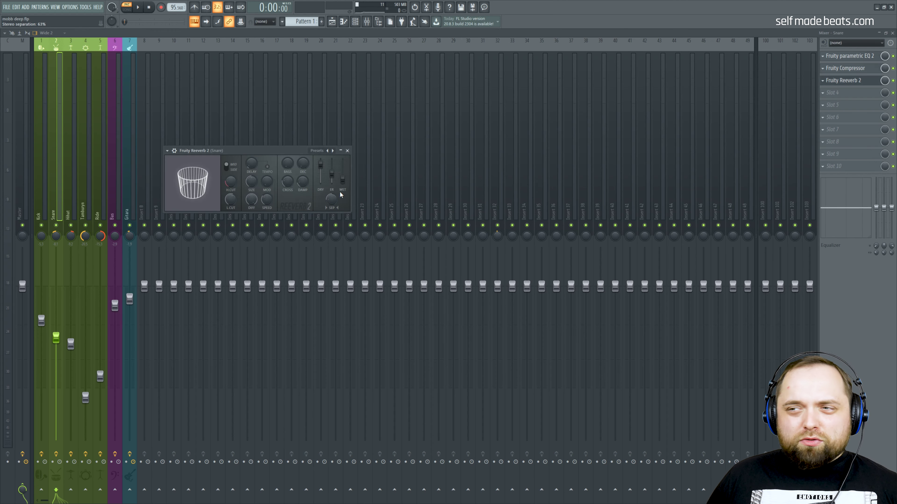
click(347, 150)
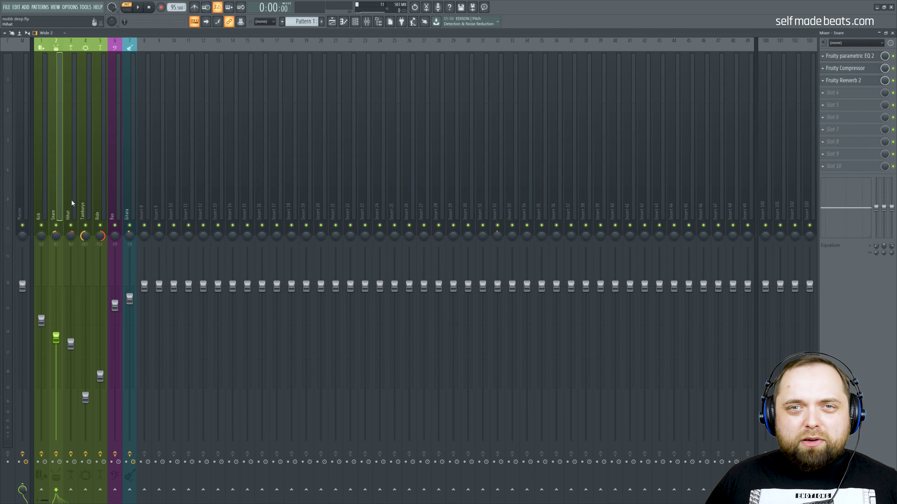
Examine the Fruity parametric EQ 2 curves on the Hihat, Tamburyn and Ride tracks.
click(71, 201)
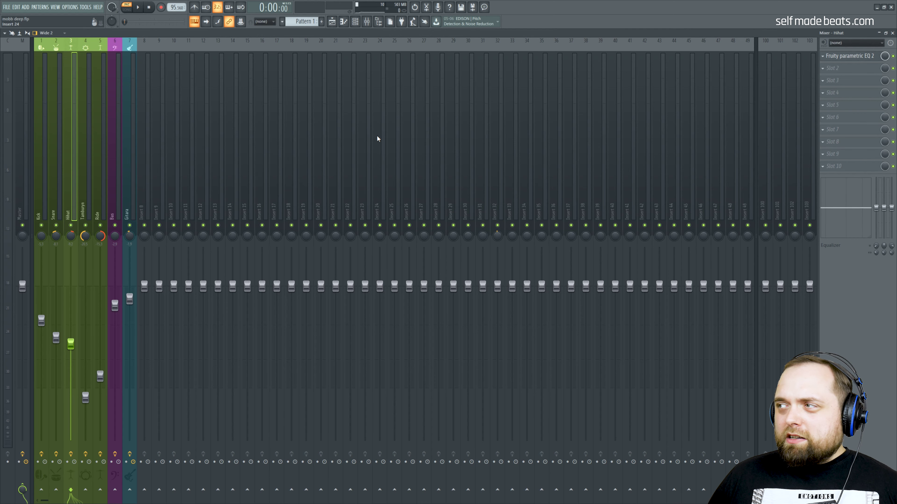
click(843, 58)
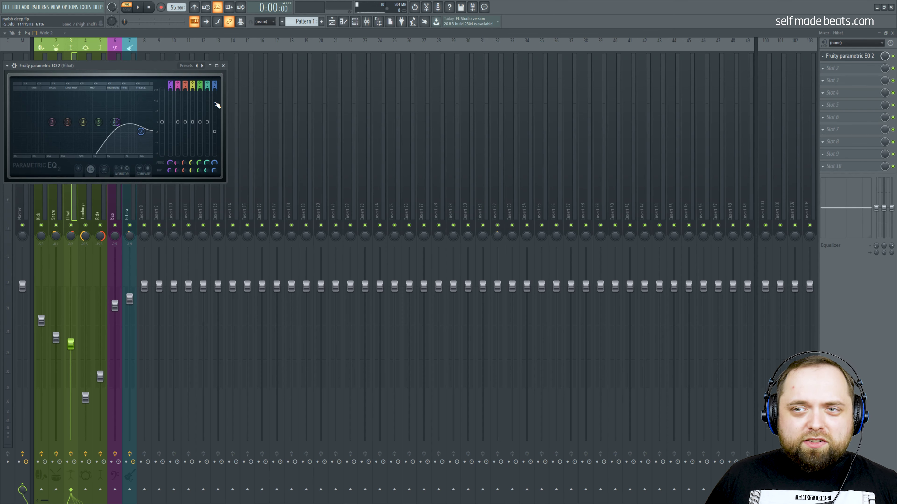
click(224, 65)
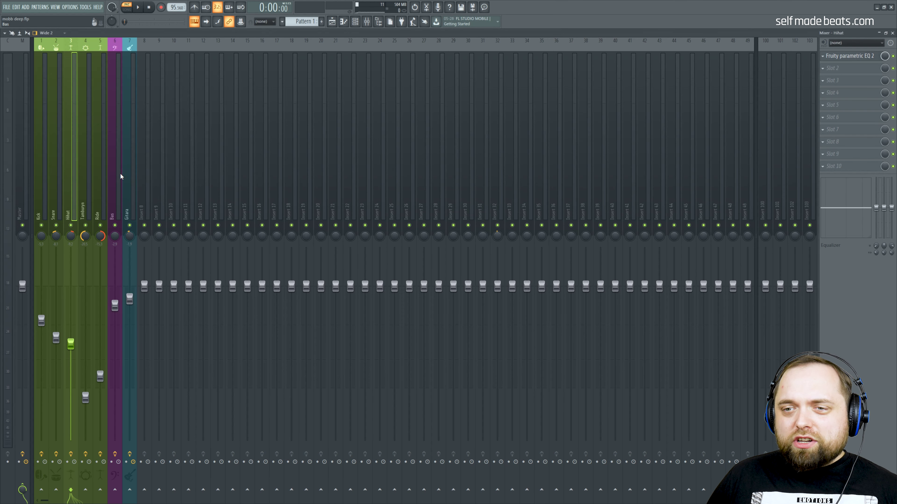
key(Right)
click(850, 59)
key(Escape)
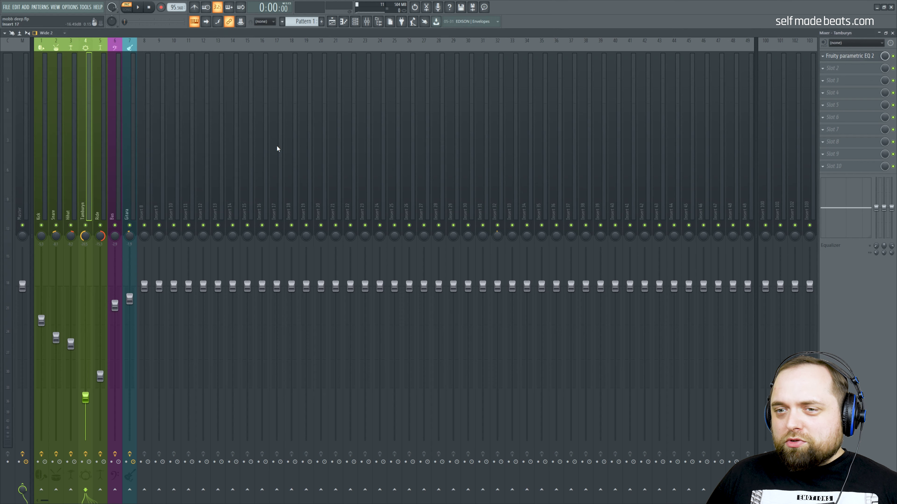
click(101, 191)
click(862, 56)
key(Escape)
Examine the Fruity Blood Overdrive settings and the Fruity parametric EQ 2 curve on the Bas track.
click(117, 172)
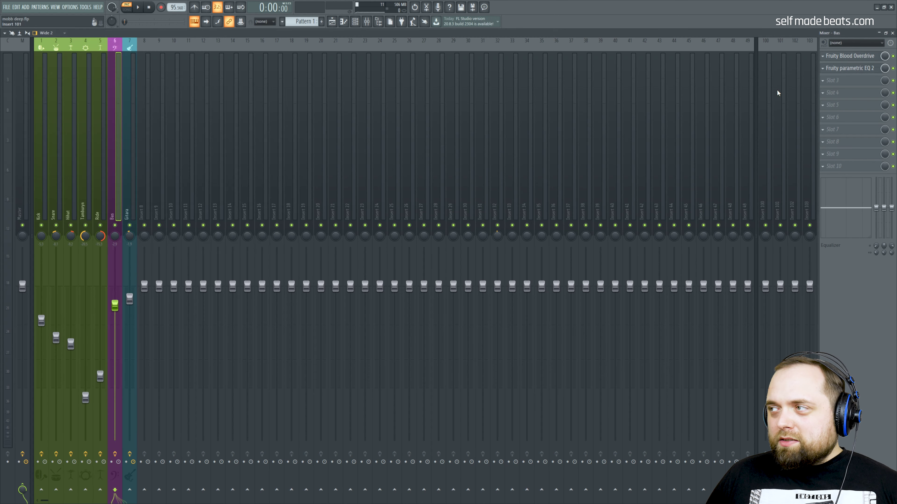
click(845, 57)
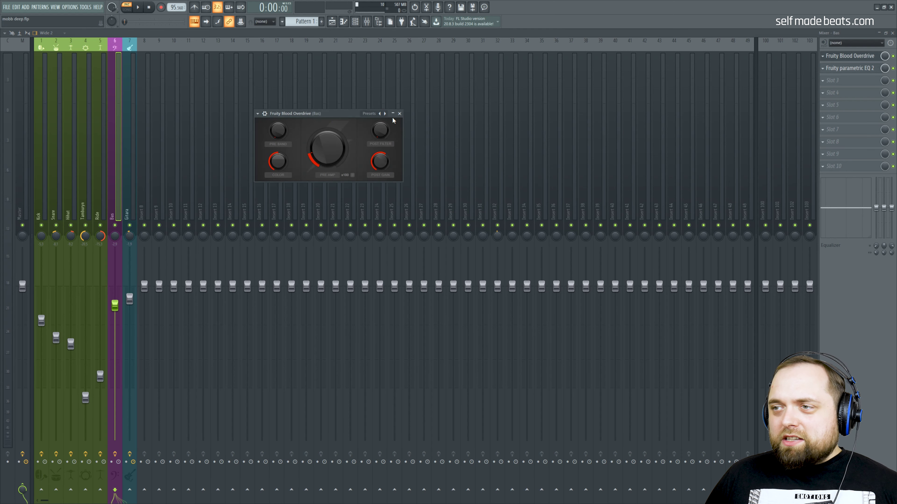
click(399, 114)
click(837, 69)
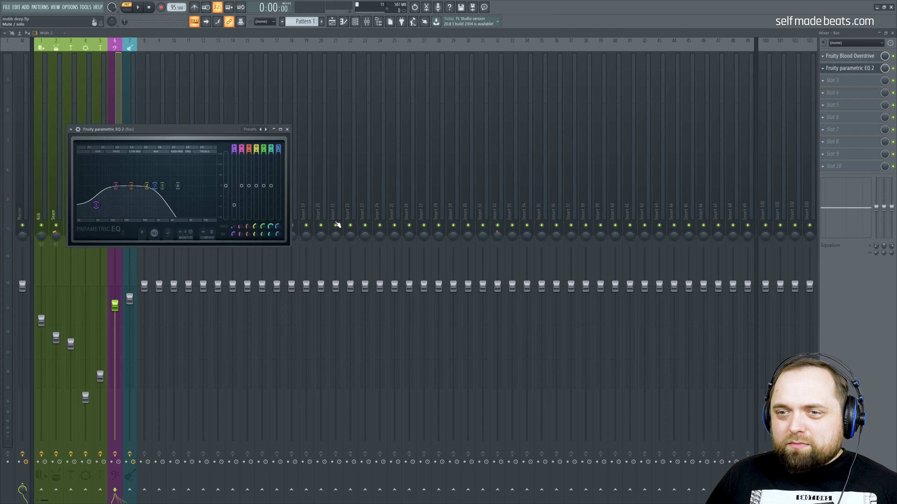
drag(103, 212, 101, 215)
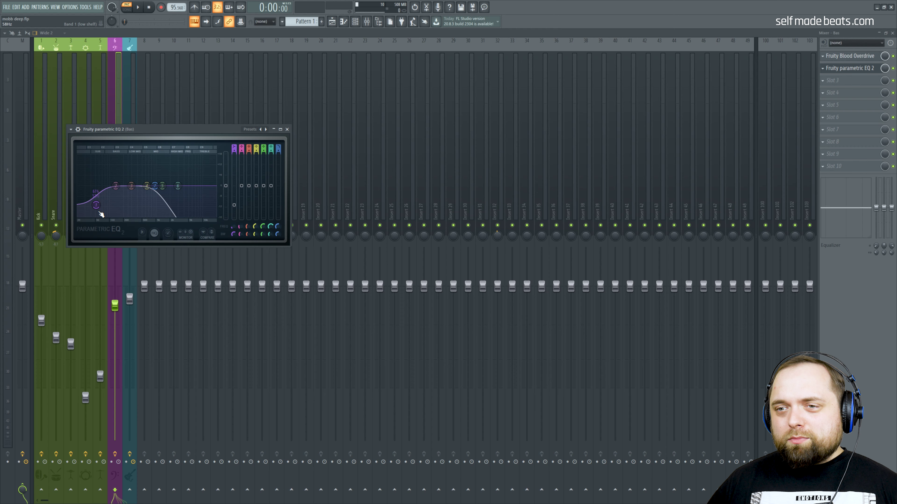
click(288, 129)
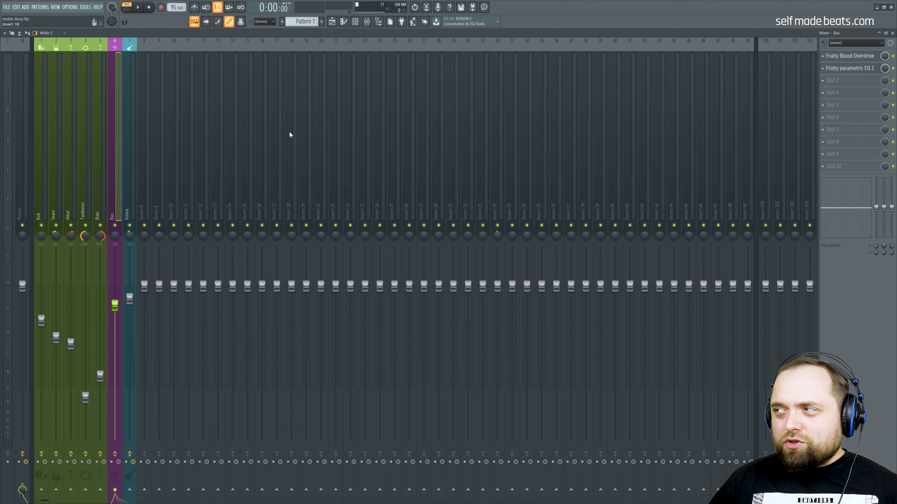
Examine enlarged views of both Fruity parametric EQ 2 curves on the Gitara track.
click(126, 130)
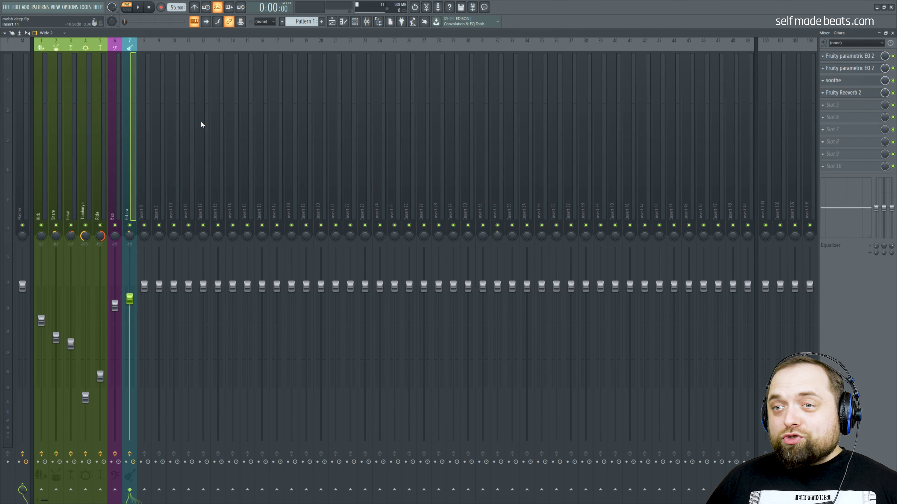
click(849, 56)
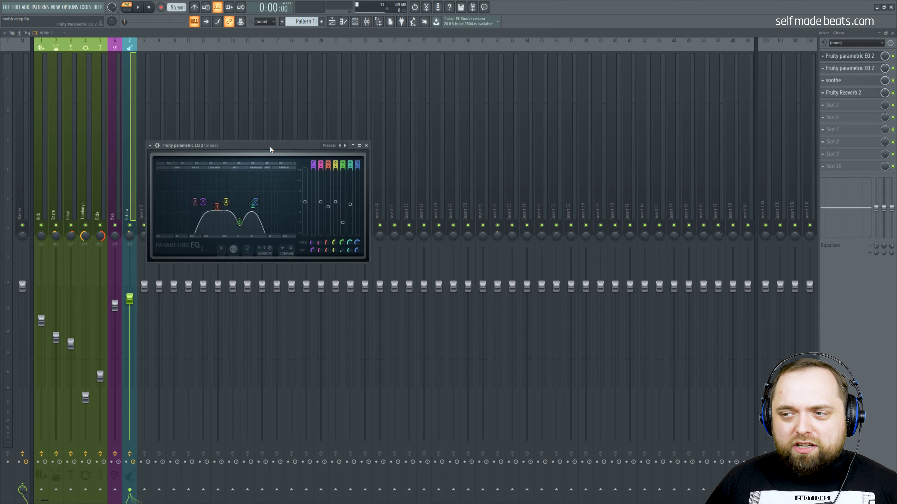
drag(369, 262, 637, 421)
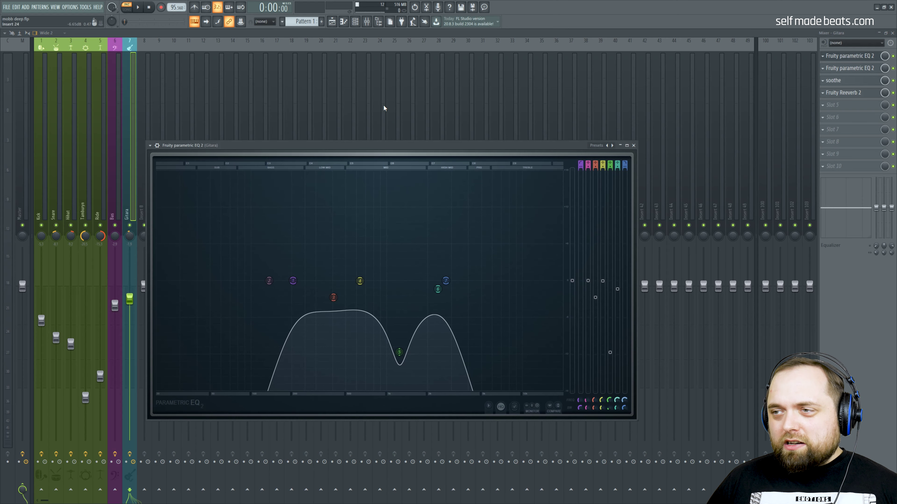
drag(301, 144, 259, 73)
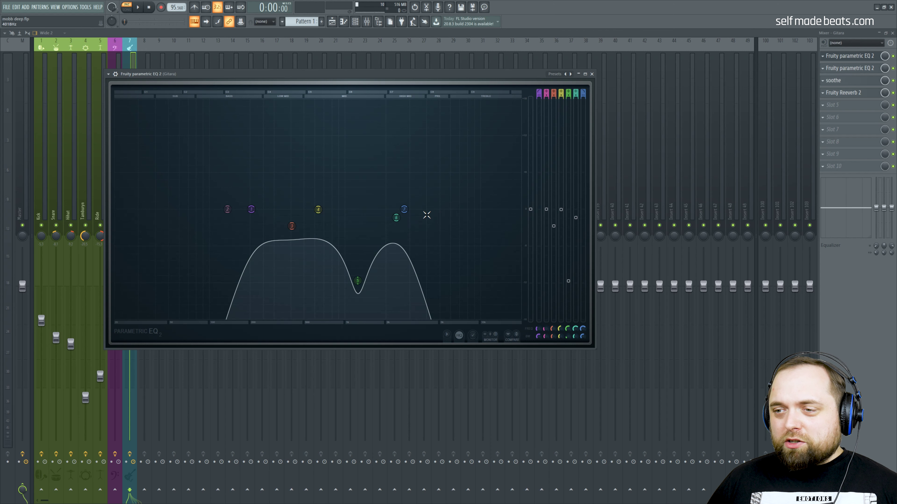
click(592, 73)
click(831, 63)
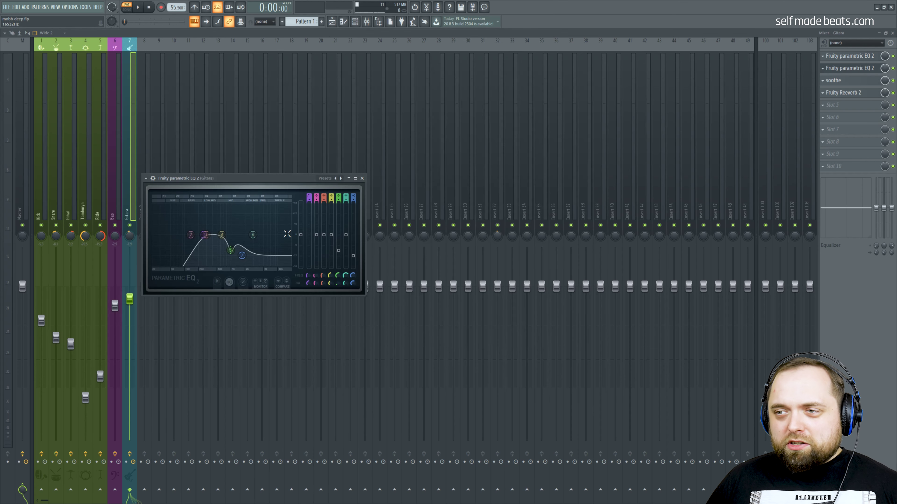
drag(269, 190, 319, 178)
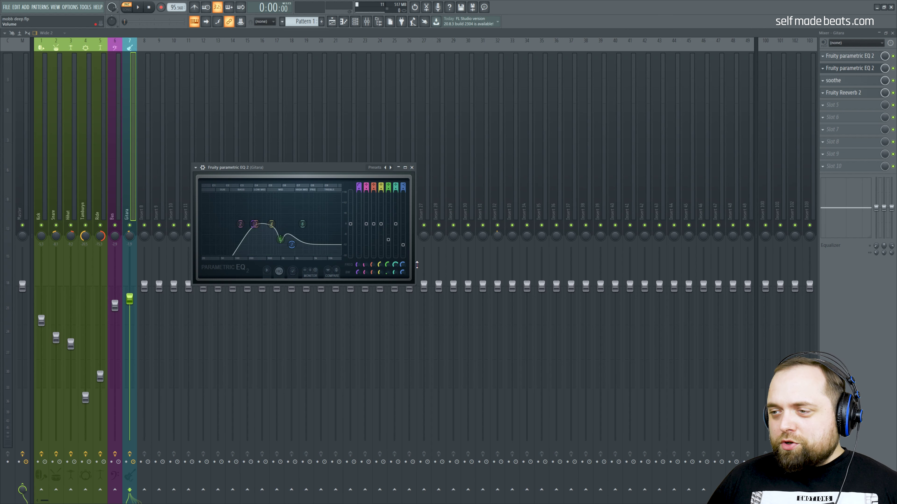
drag(414, 285, 721, 462)
click(848, 68)
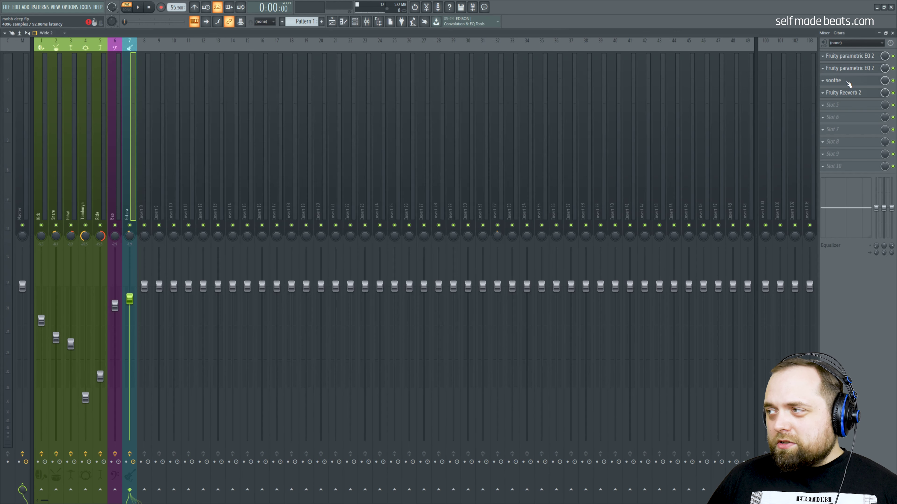
Examine the soothe and Fruity Reeverb 2 settings on the Gitara track.
click(849, 80)
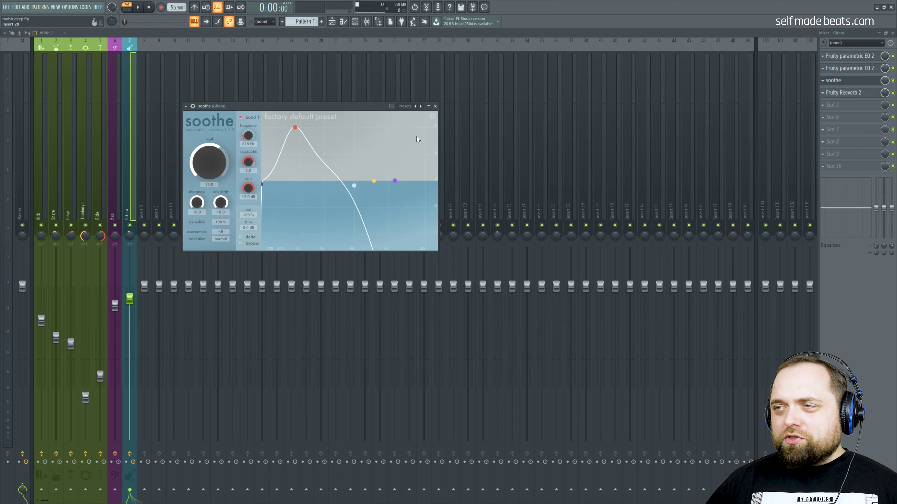
drag(332, 106, 317, 117)
click(421, 118)
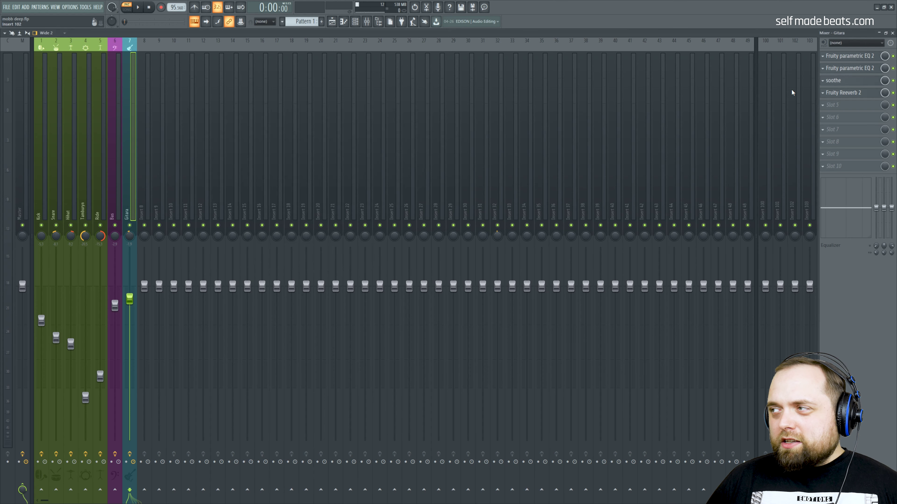
click(852, 93)
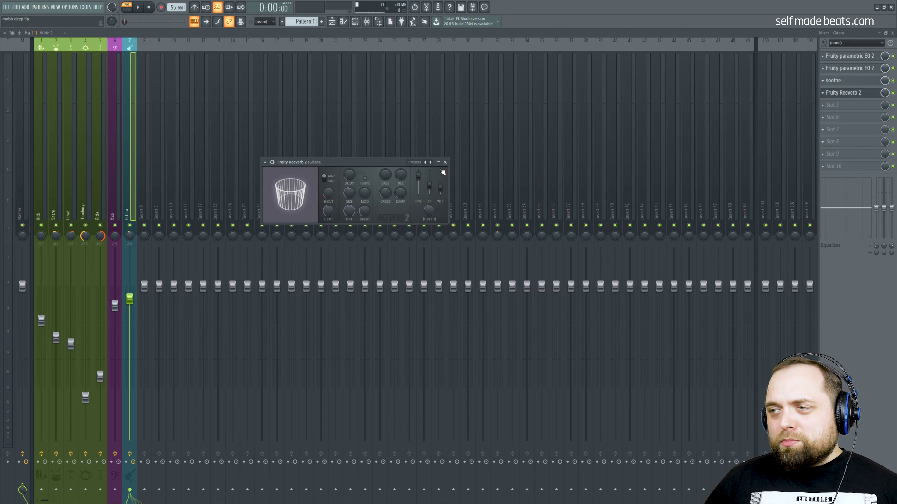
click(445, 163)
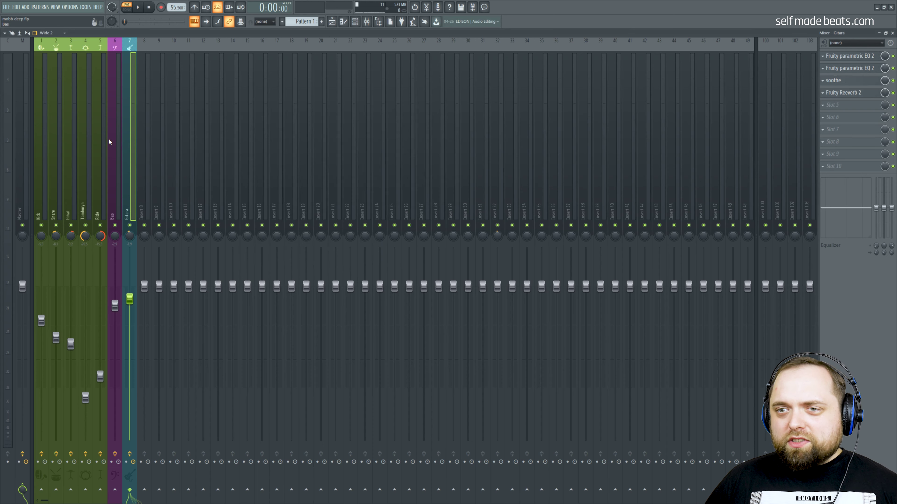
Select the Master track and examine the Maximizer settings in Ozone 9 Elements.
click(57, 141)
click(85, 138)
click(23, 131)
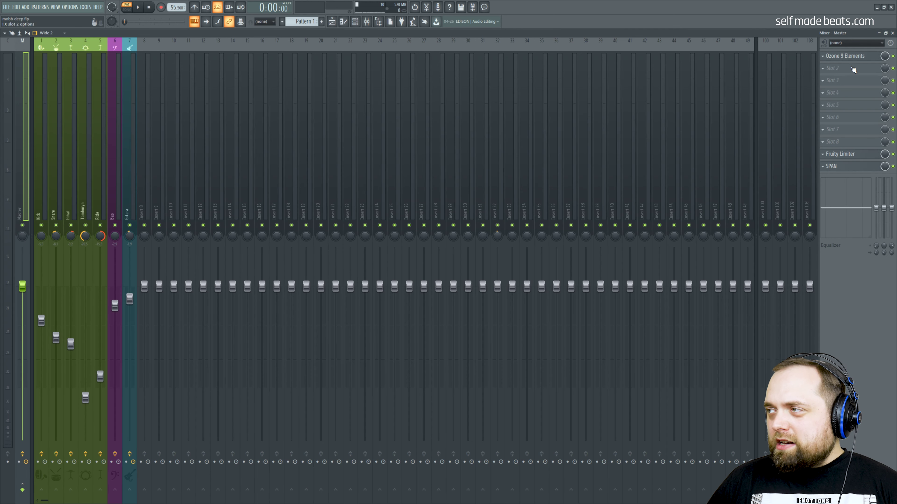
click(854, 60)
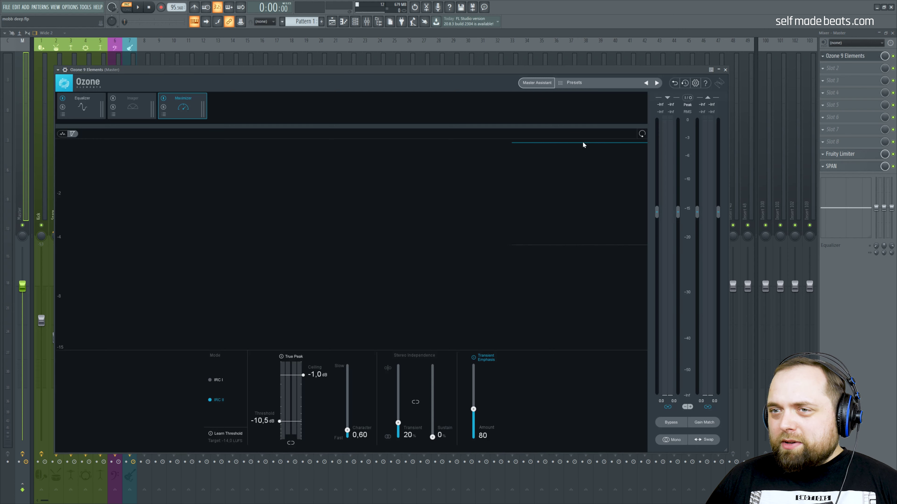
click(726, 69)
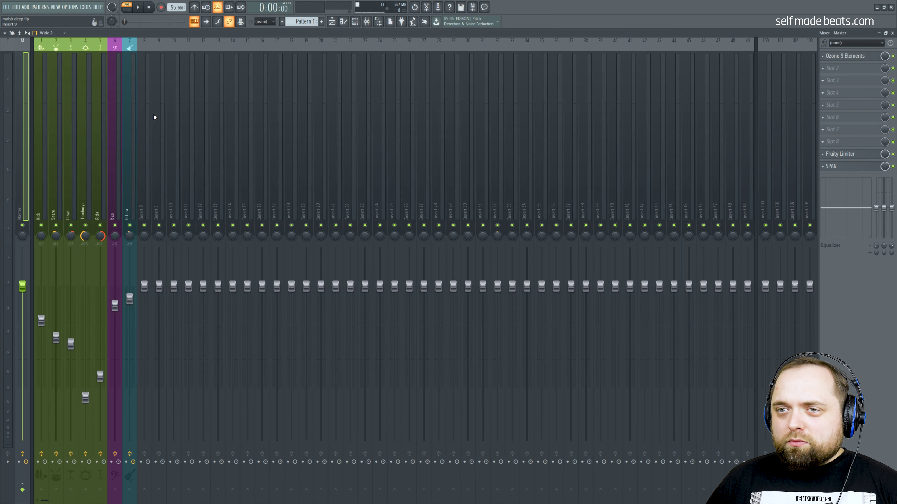
Step through the mixer tracks one by one to review the instrument channels and their effects.
key(Right)
key(Right)
key(Right)
key(Right)
key(Right)
key(Right)
key(Right)
key(Left)
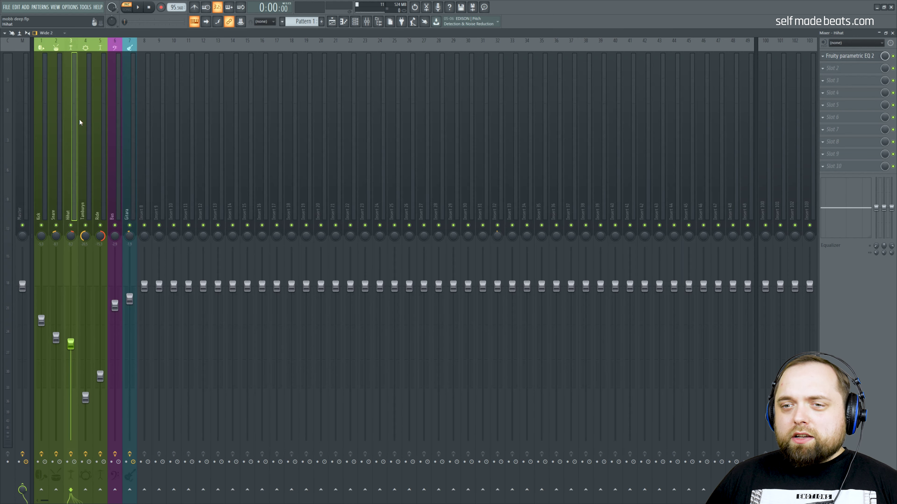
Select the Ride mixer track, play the project in pattern mode to check the track levels, and stop playback.
click(43, 123)
click(99, 114)
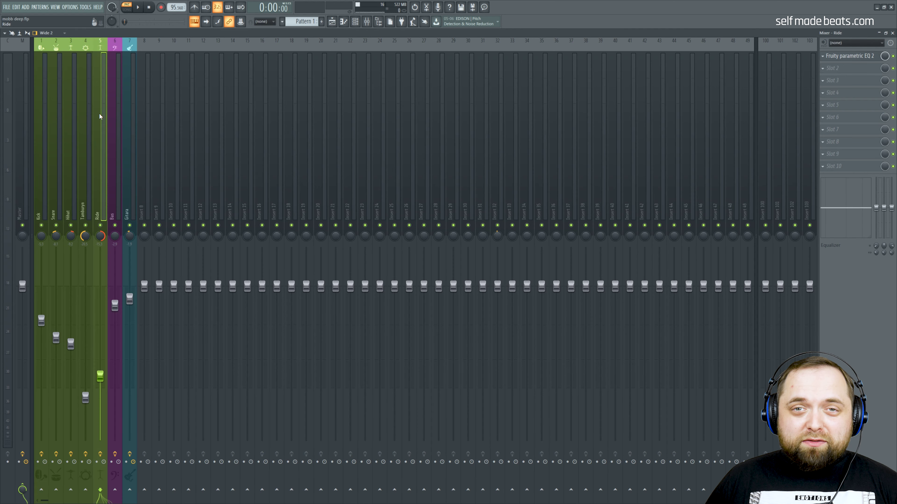
key(space)
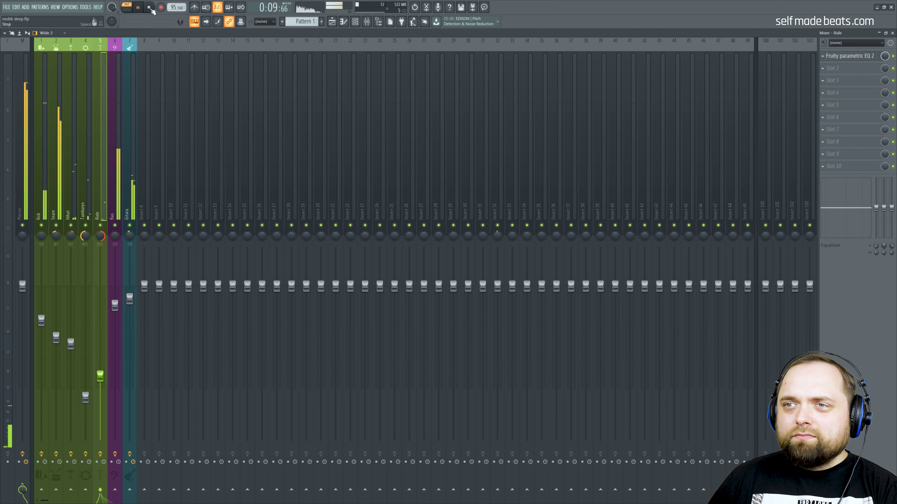
click(149, 7)
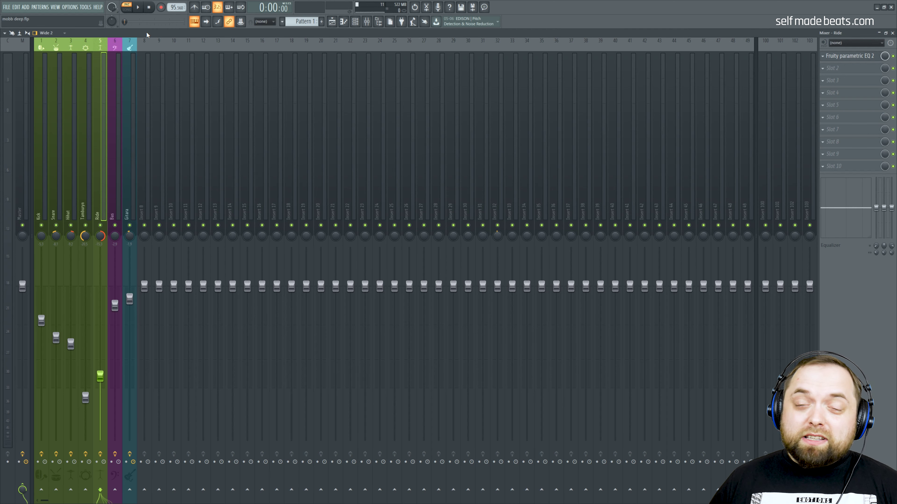
click(44, 102)
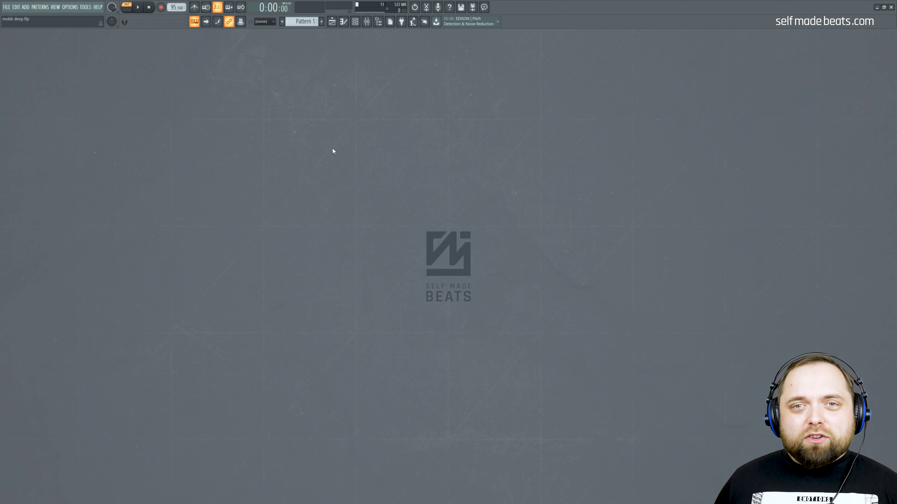
Open the playlist and examine the arrangement, including the short Snare clip placed before bar 2.
key(F5)
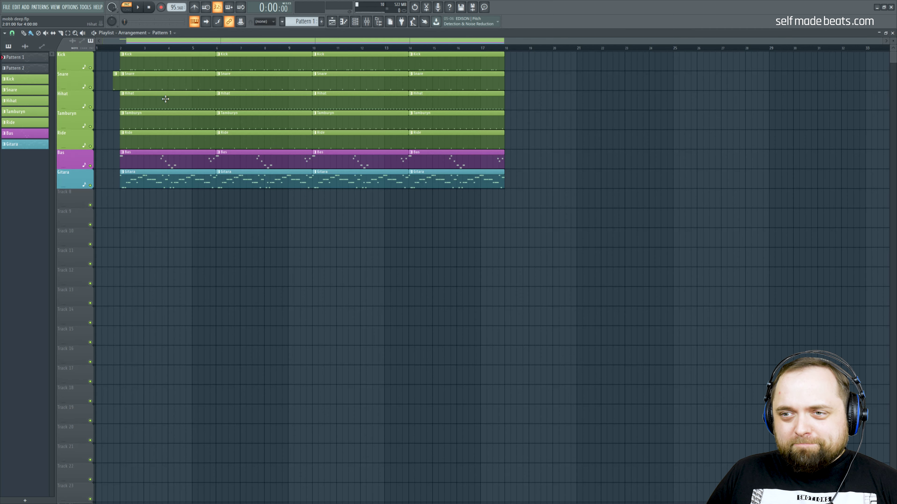
scroll(125, 51, up, 3)
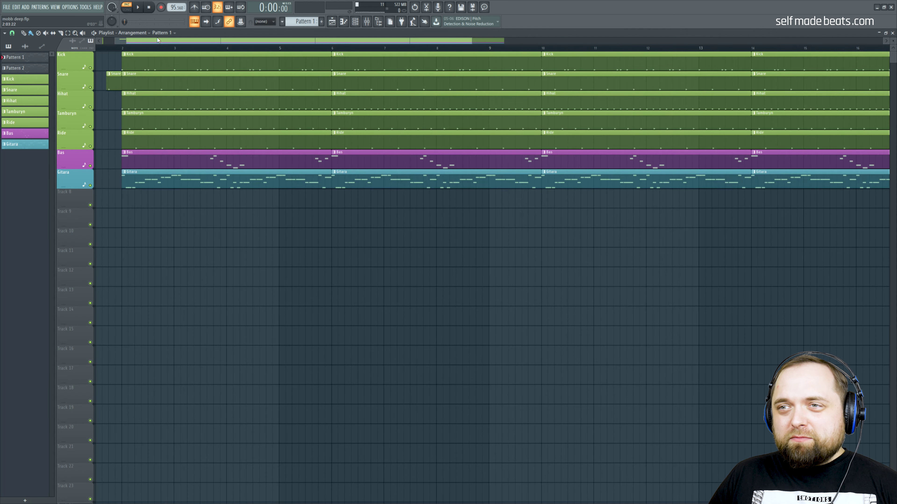
scroll(167, 48, down, 3)
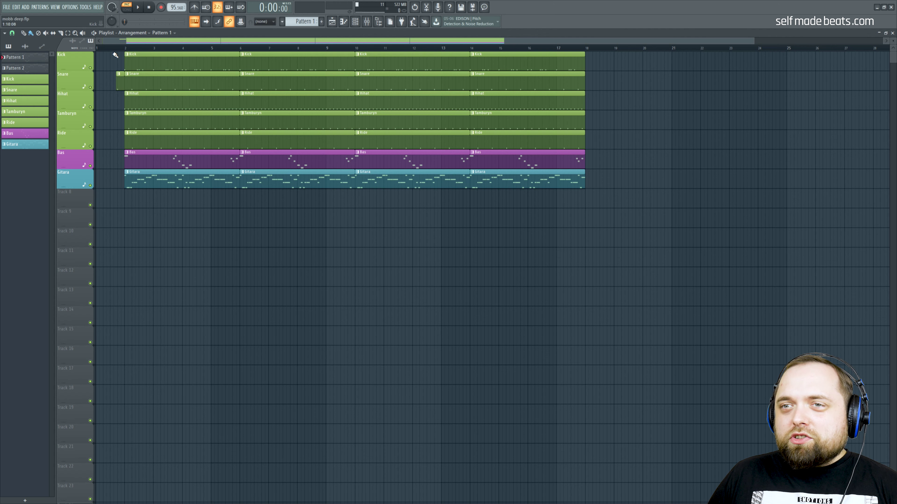
scroll(128, 48, up, 3)
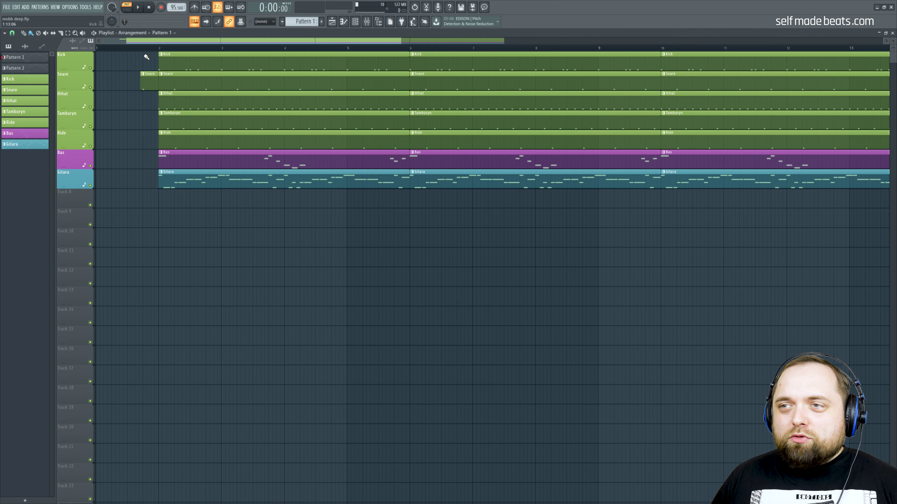
scroll(156, 53, down, 2)
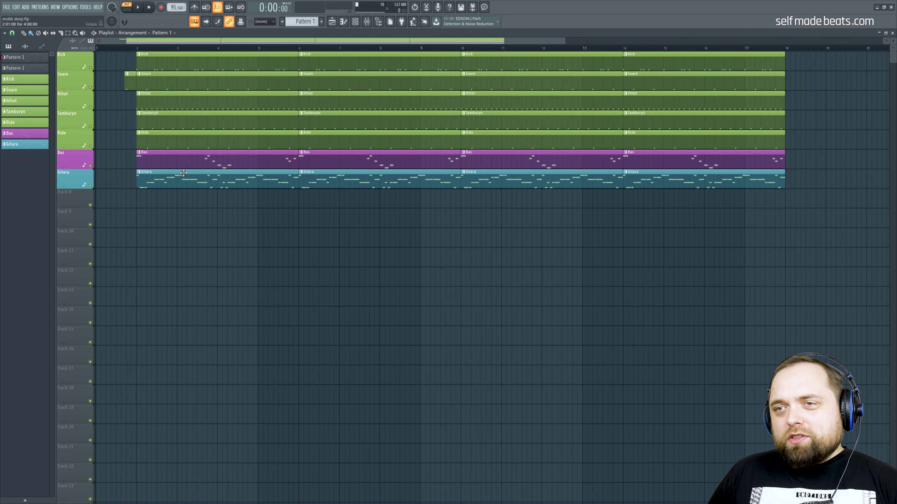
Examine the notes of the Hihat and Gitara patterns in the piano roll and return to the playlist.
double_click(194, 106)
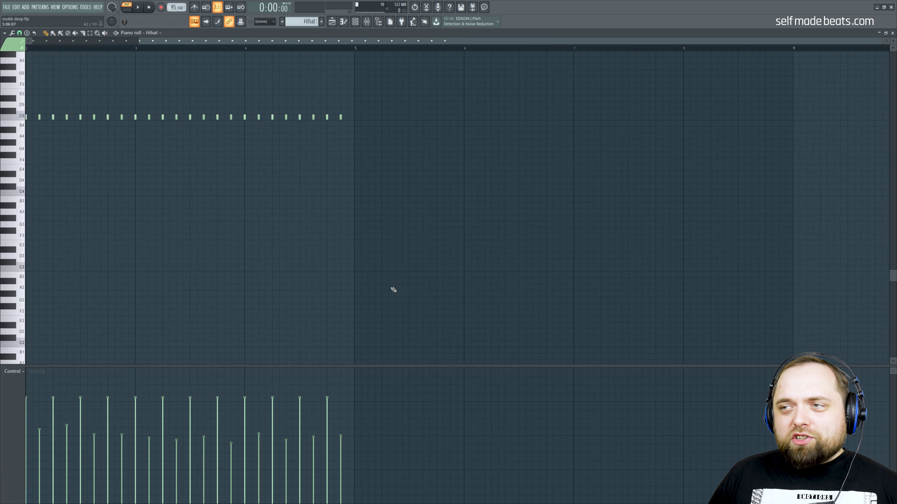
click(892, 33)
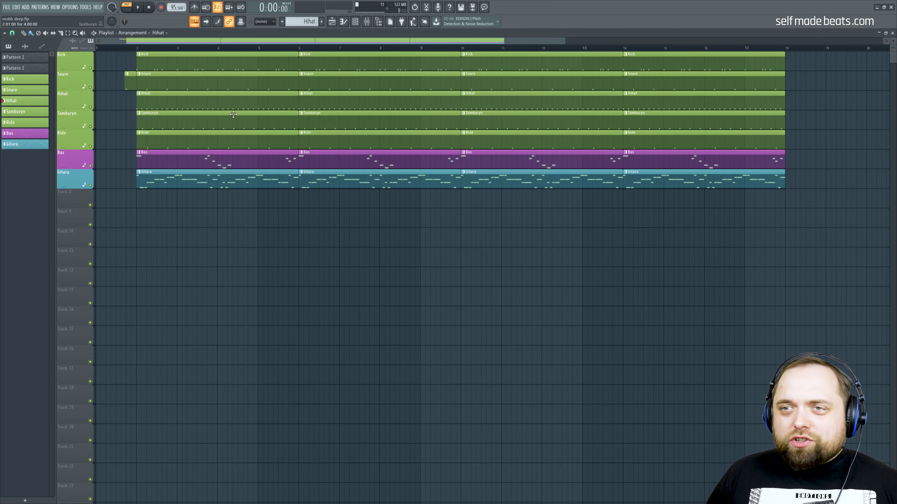
double_click(193, 180)
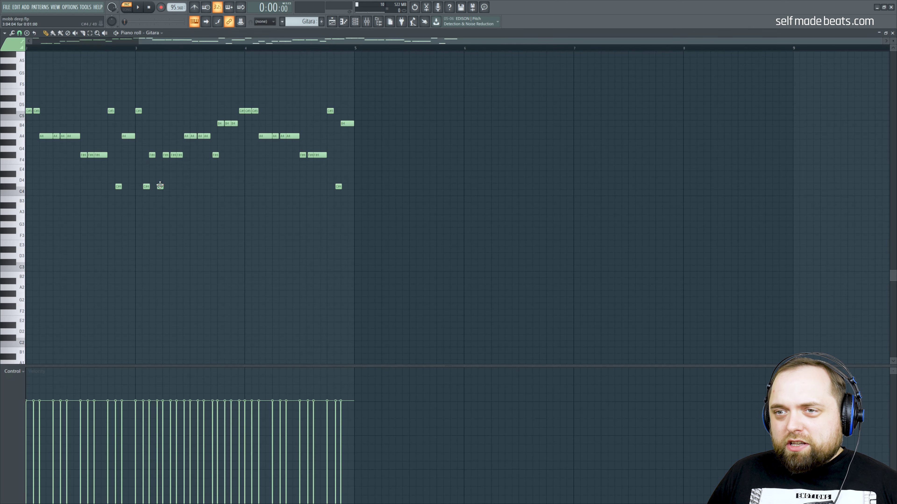
scroll(113, 52, up, 5)
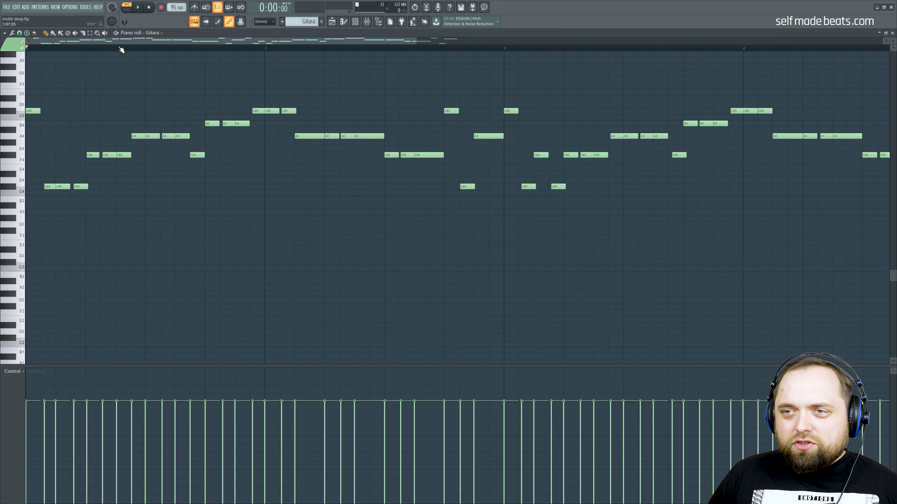
scroll(122, 49, up, 1)
drag(148, 41, 91, 64)
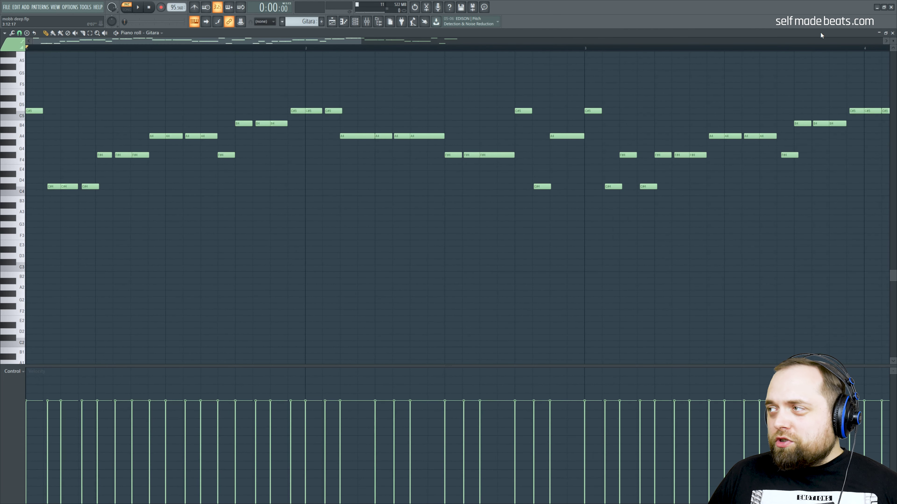
key(F5)
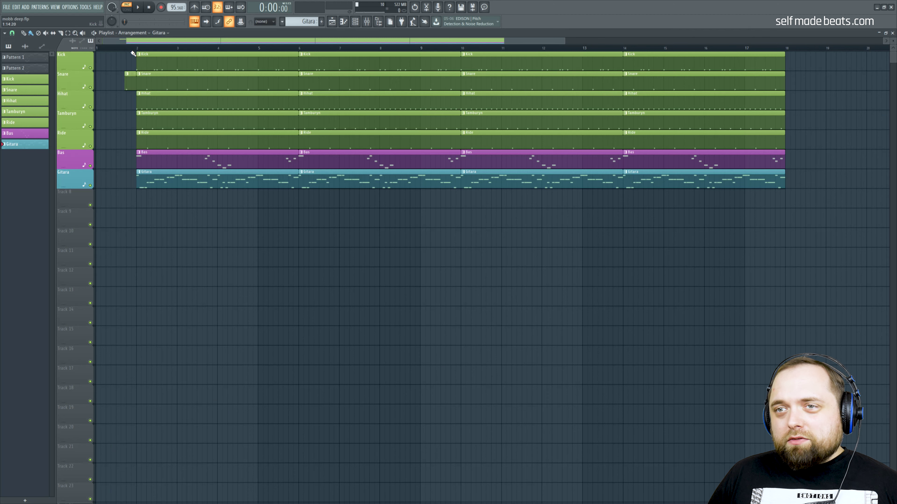
Switch to song mode, play the arrangement from the short Snare clip before bar 2, and stop playback near the end.
key(l)
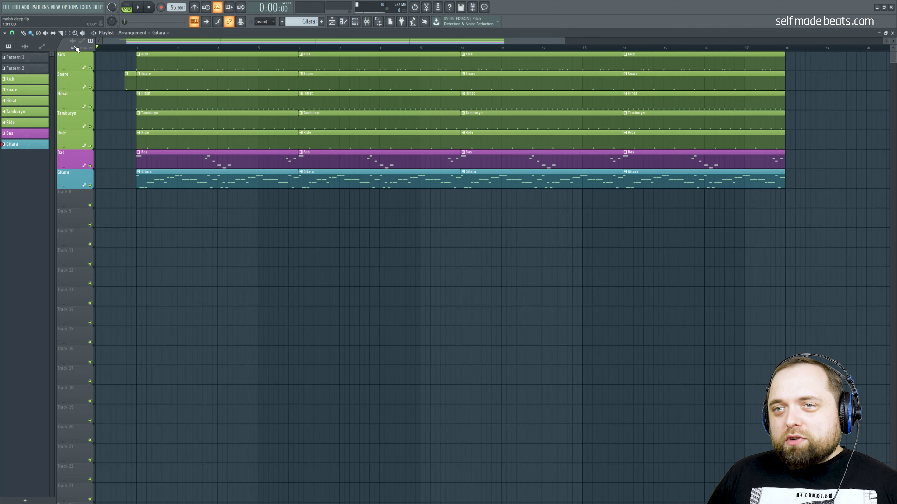
click(124, 48)
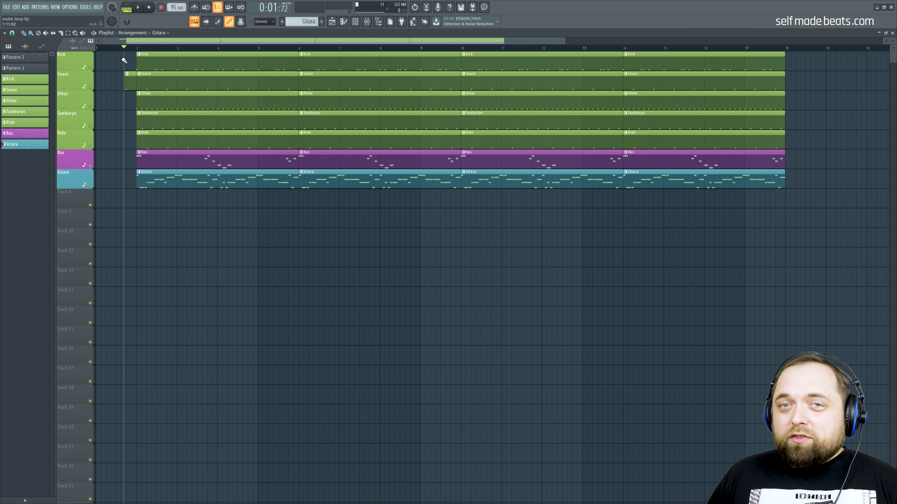
key(space)
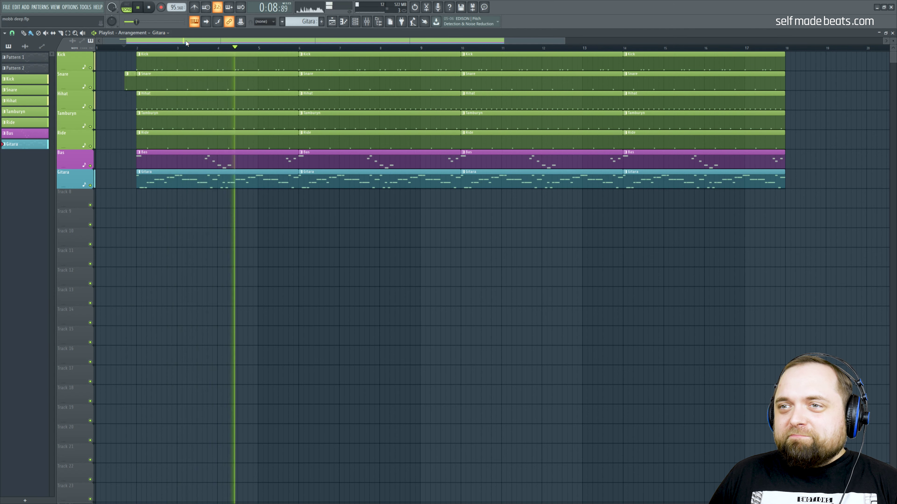
scroll(193, 48, down, 2)
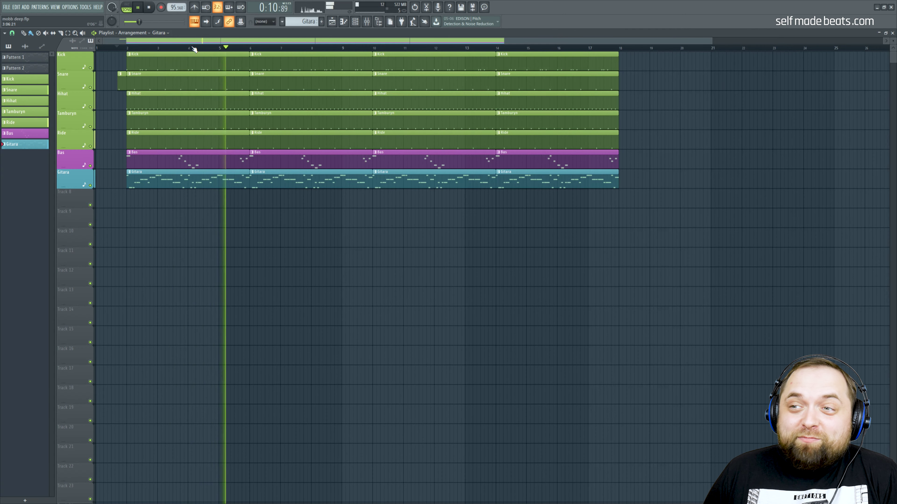
scroll(194, 49, down, 1)
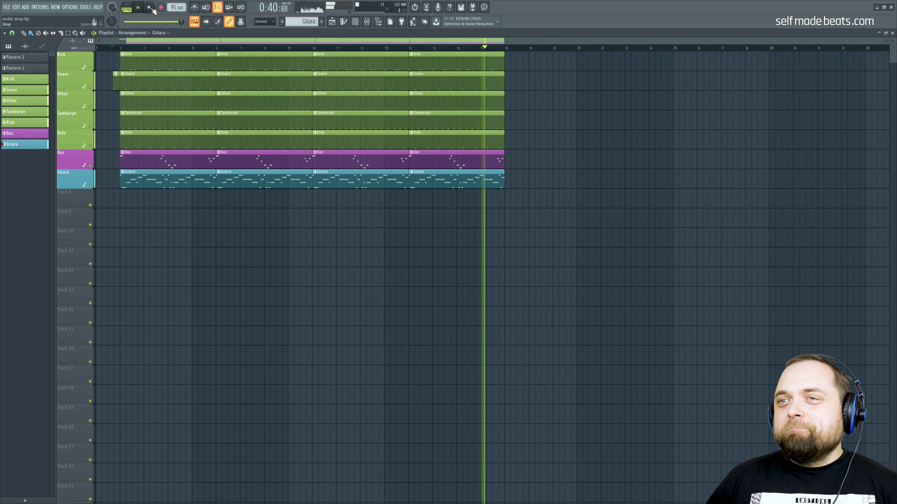
click(153, 10)
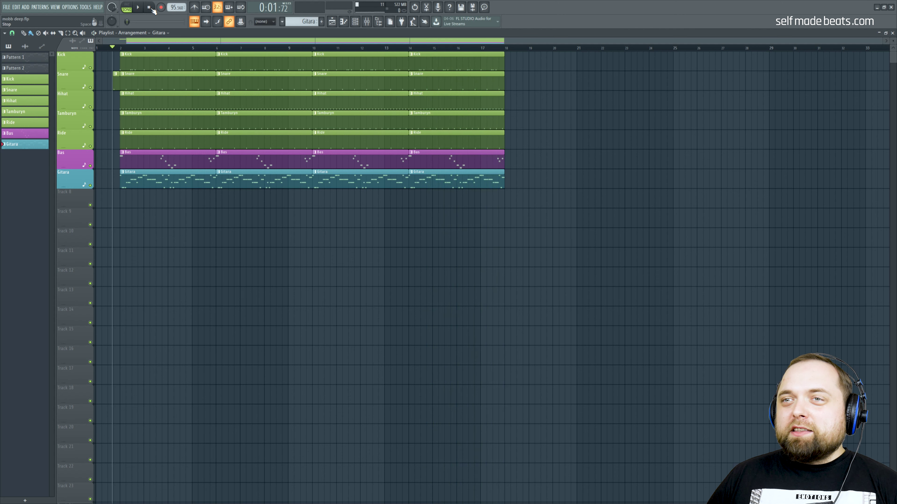